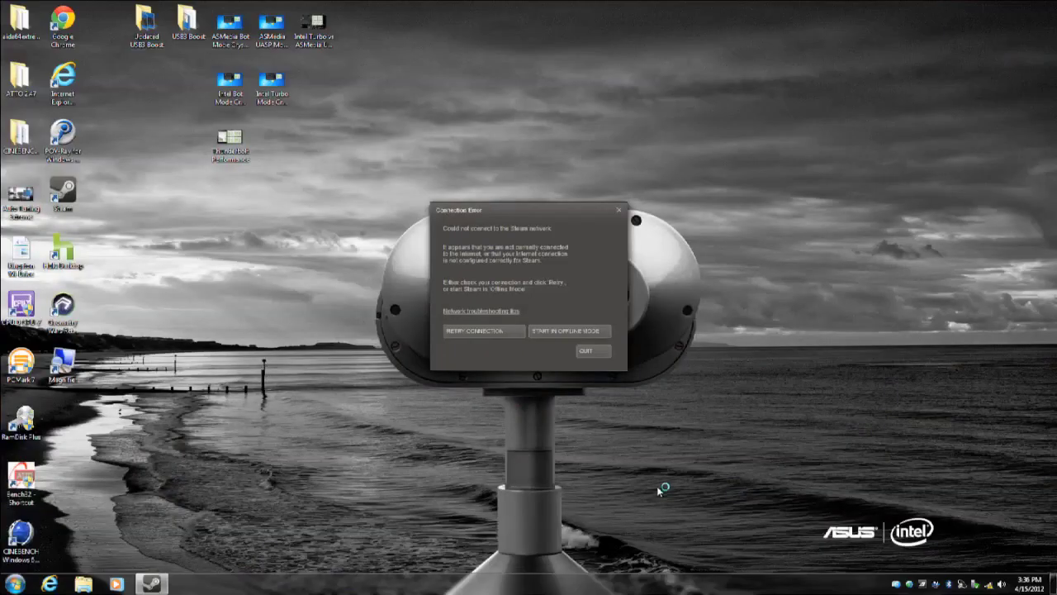
# Quit the Steam connection error and open Task Manager's CPU performance view beside the auto-tuning window
pyautogui.click(595, 351)
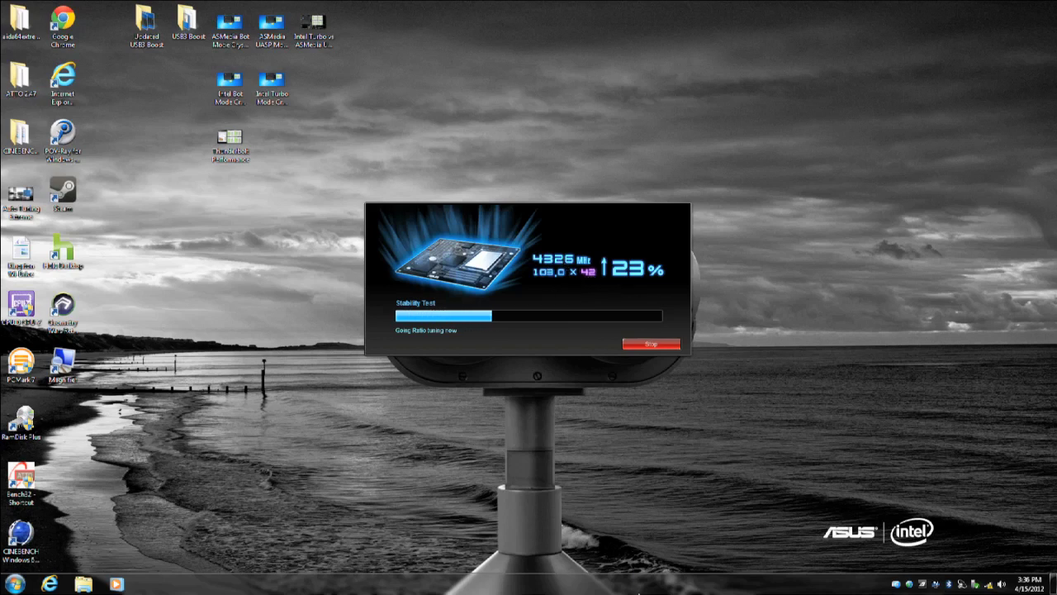
pyautogui.rightClick(640, 583)
pyautogui.click(676, 558)
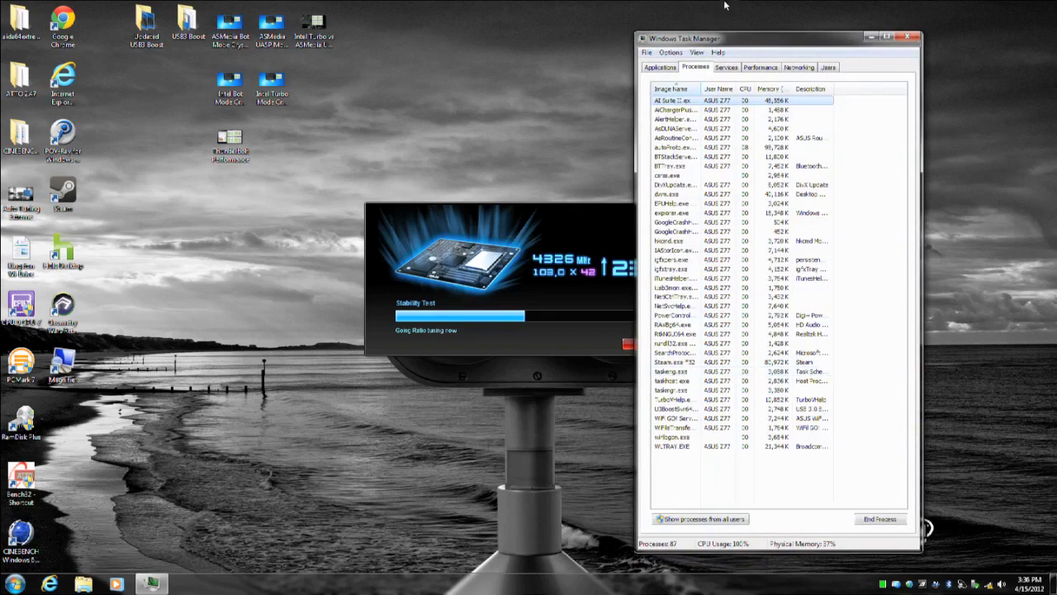
pyautogui.click(758, 68)
pyautogui.moveTo(767, 52); pyautogui.dragTo(836, 58)
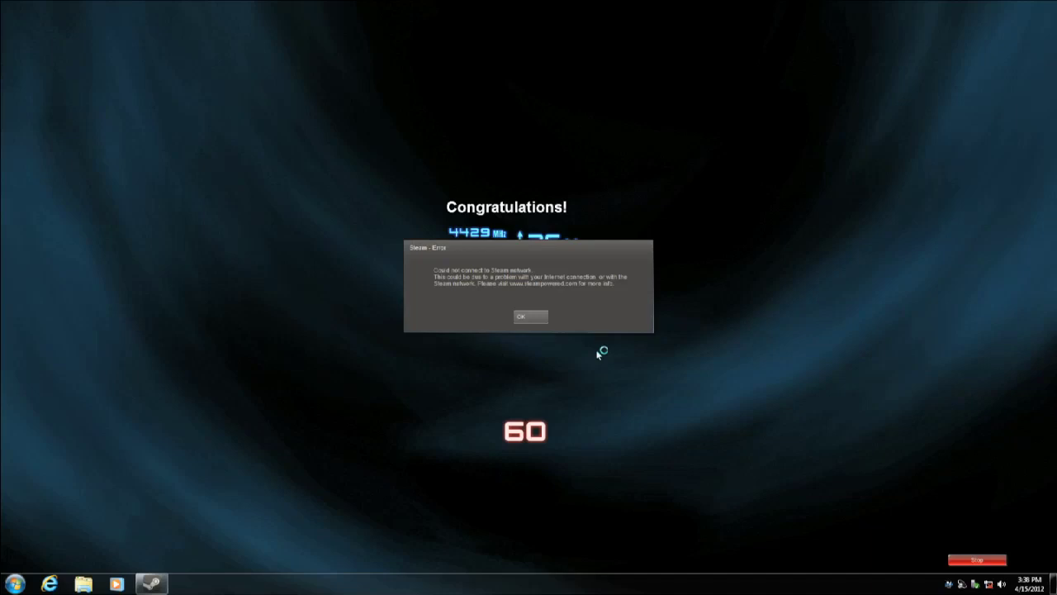
# Dismiss the Steam network error and the network log-on notification covering the auto-tuning countdown
pyautogui.click(598, 354)
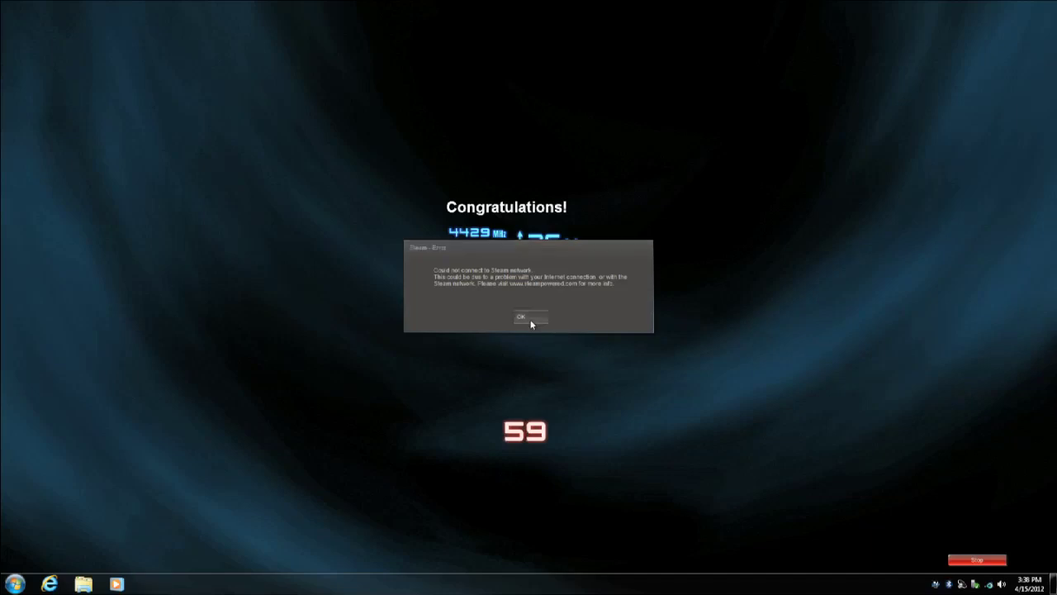
pyautogui.click(526, 315)
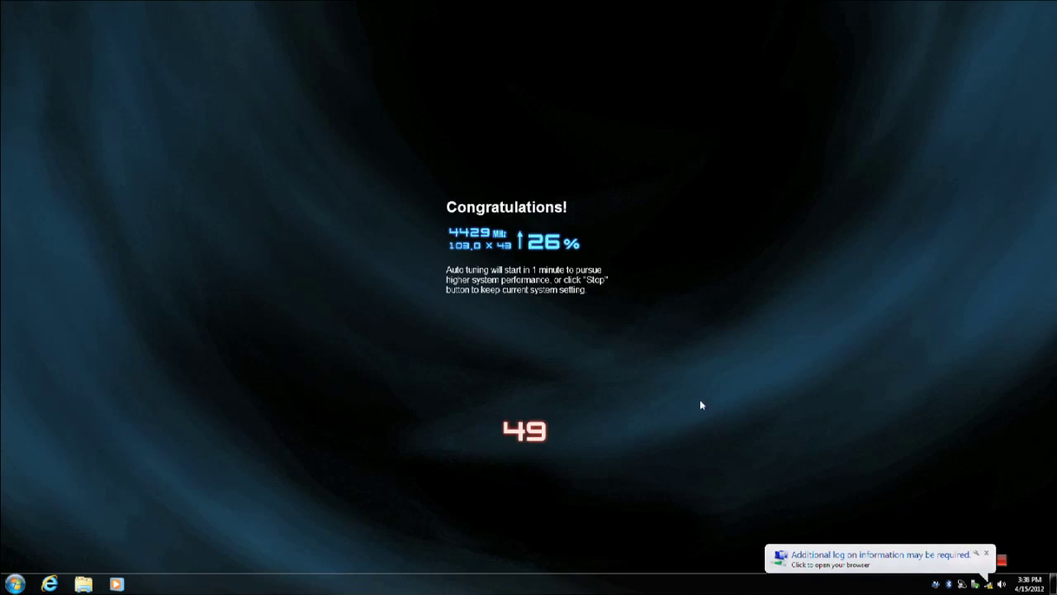
pyautogui.click(987, 553)
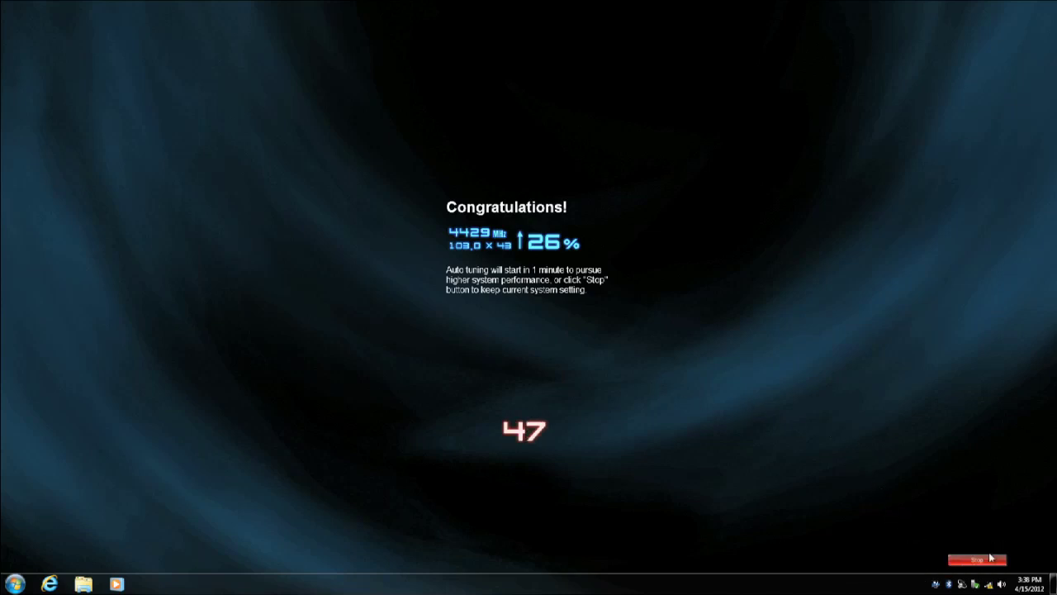
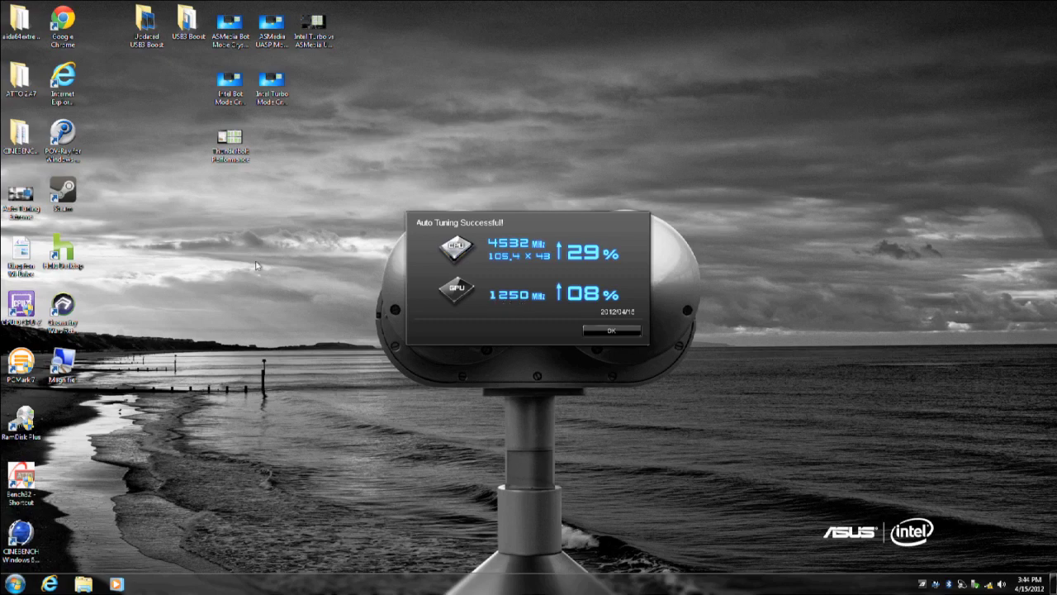
# Launch AIDA64 from its desktop folder, close the folder window and start Magnifier
pyautogui.doubleClick(19, 25)
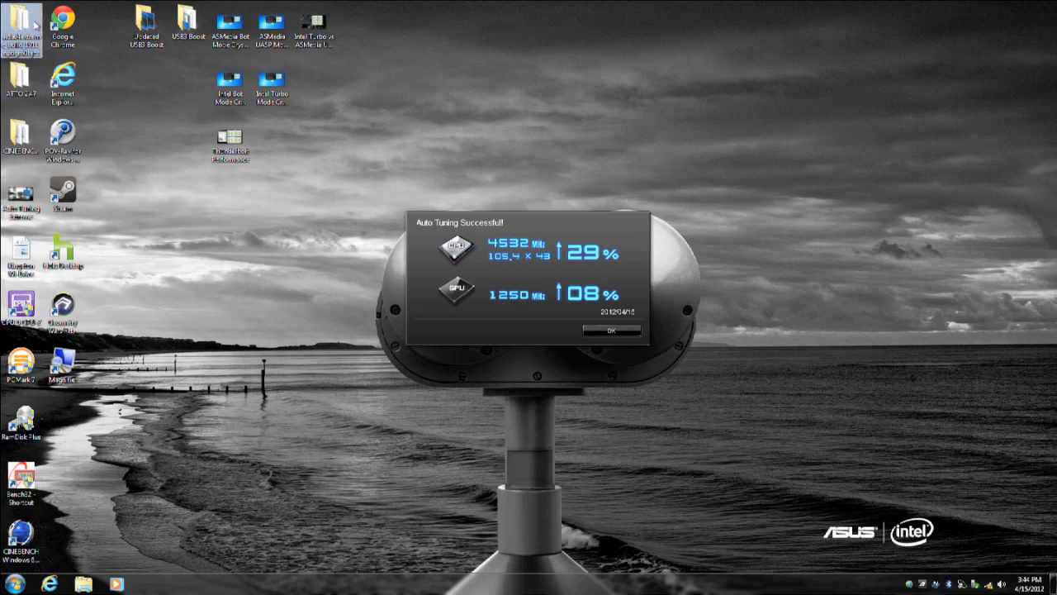
pyautogui.doubleClick(285, 484)
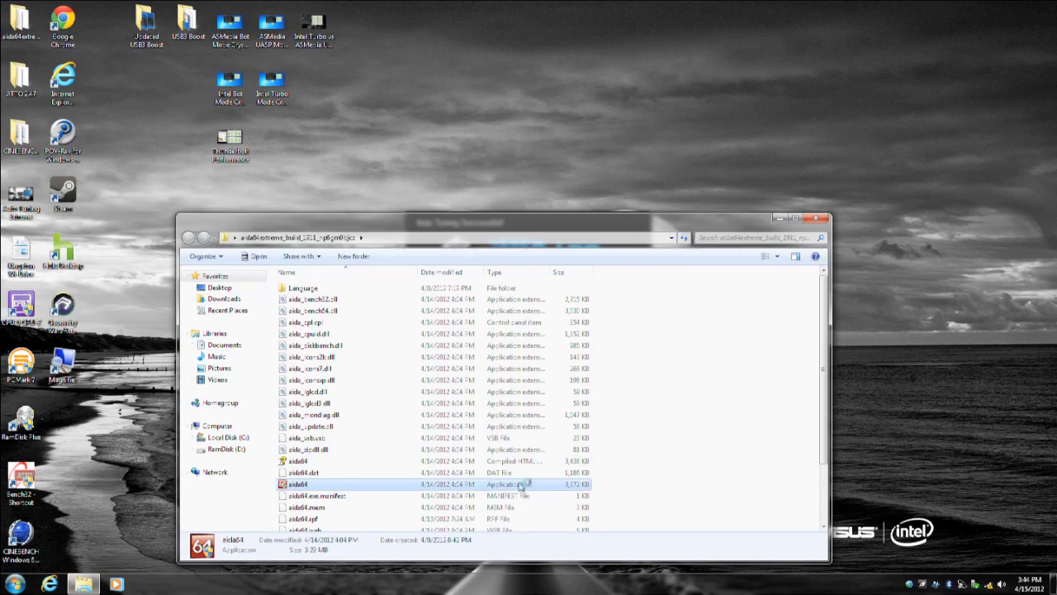
pyautogui.click(815, 219)
pyautogui.doubleClick(62, 363)
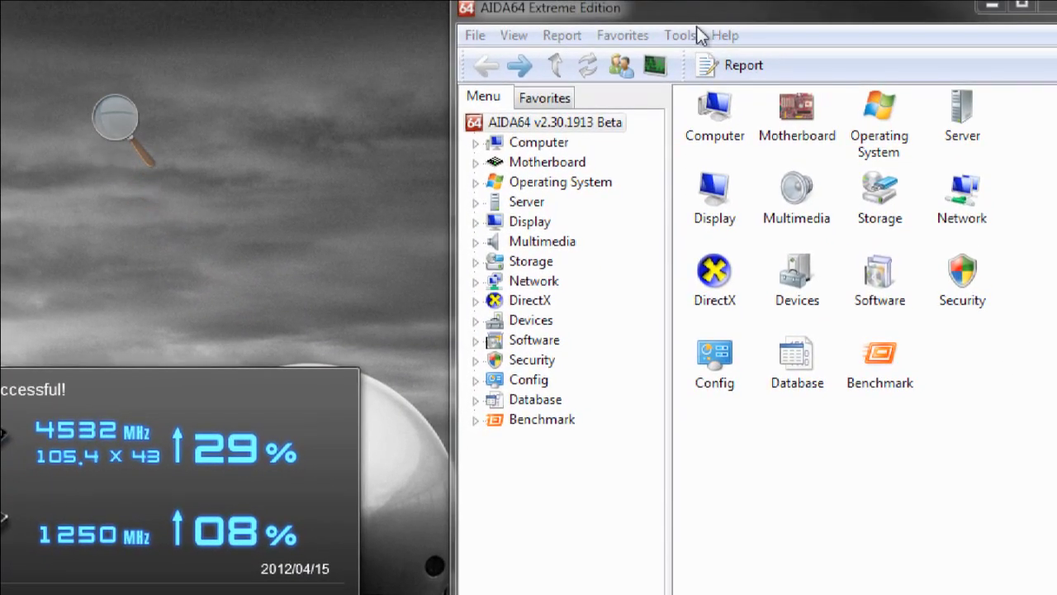
# Show the AIDA64 CPUID details and dismiss the Steam connection errors
pyautogui.click(701, 34)
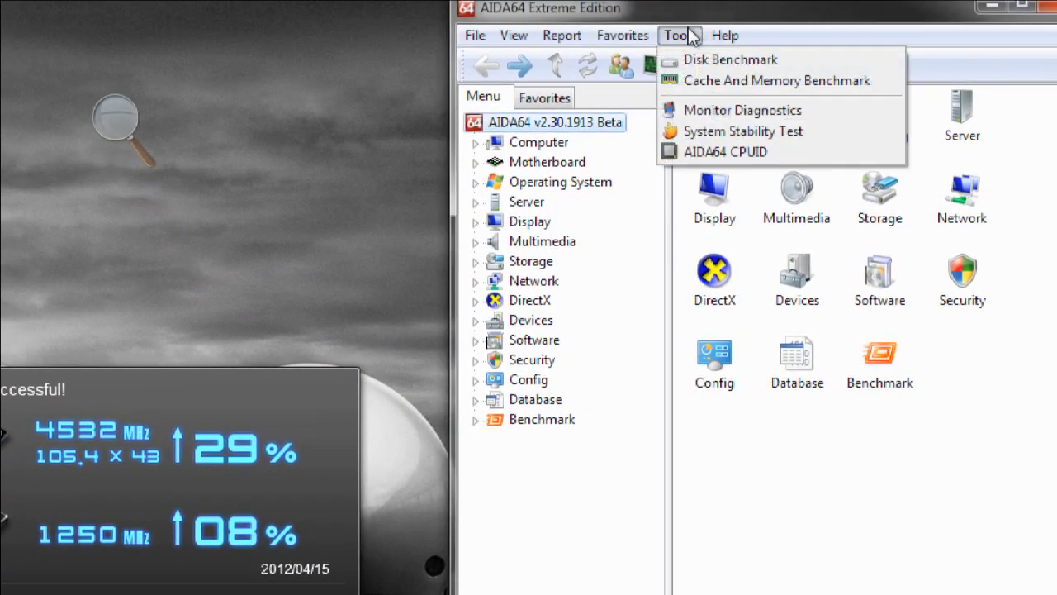
pyautogui.click(711, 152)
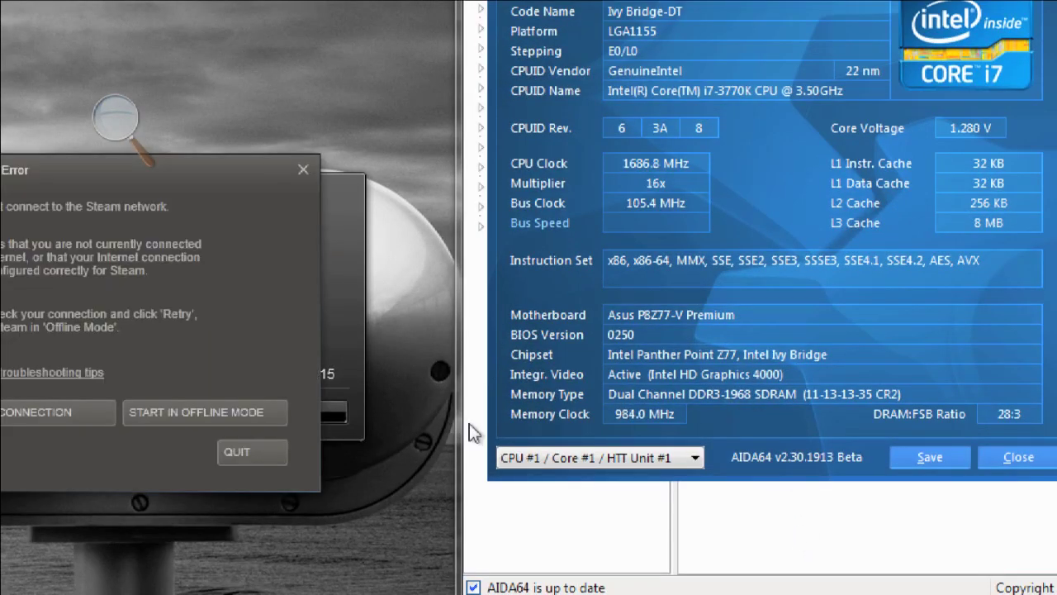
pyautogui.click(232, 452)
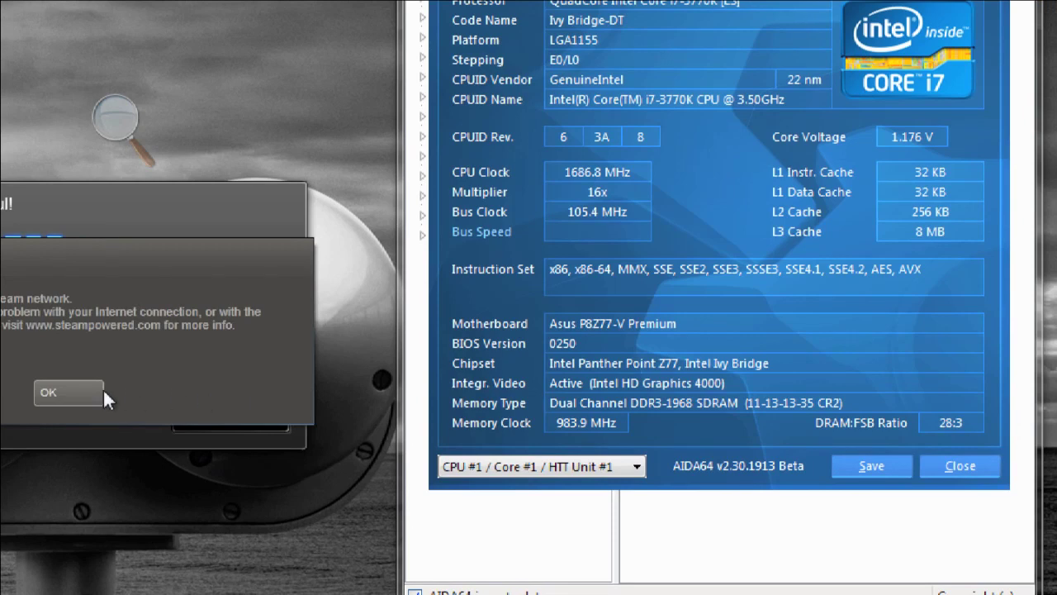
pyautogui.click(104, 393)
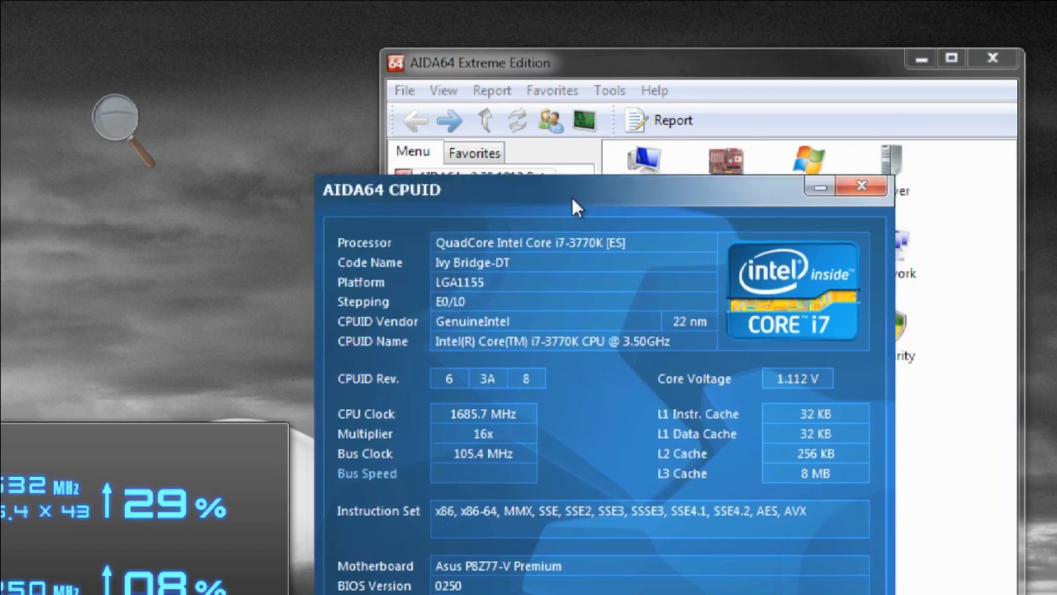
# Move the CPUID window aside, run the AIDA64 System Stability Test briefly, stop it and close the test window
pyautogui.moveTo(571, 196); pyautogui.dragTo(83, 96)
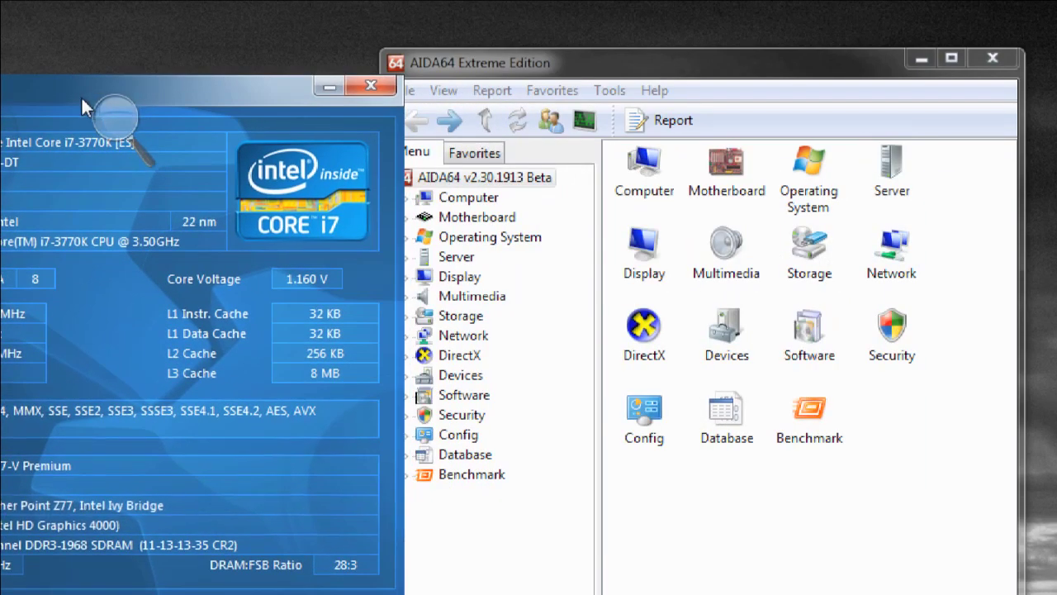
pyautogui.click(605, 100)
pyautogui.click(610, 93)
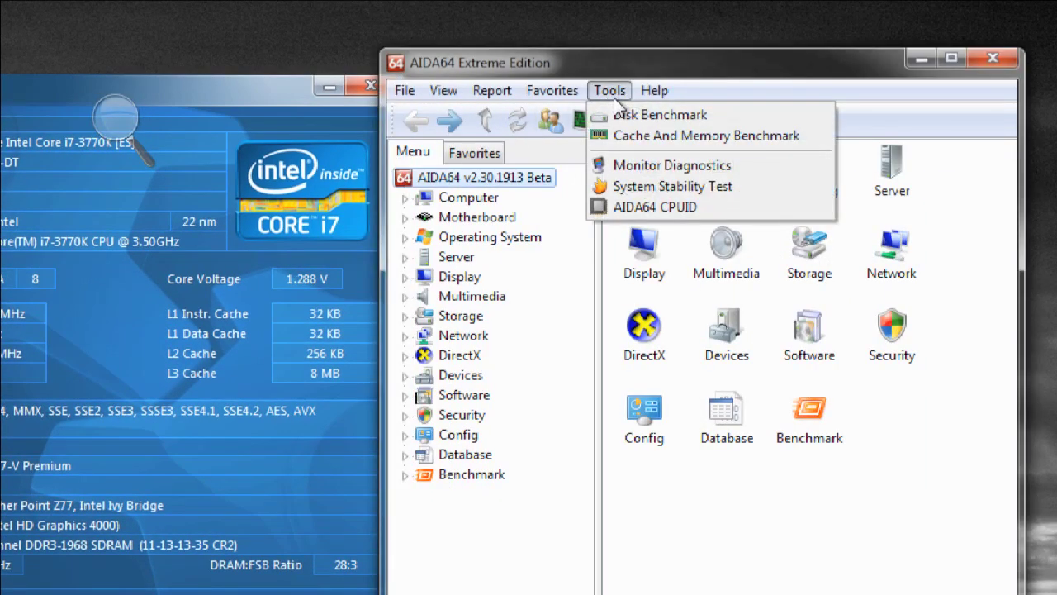
pyautogui.click(620, 185)
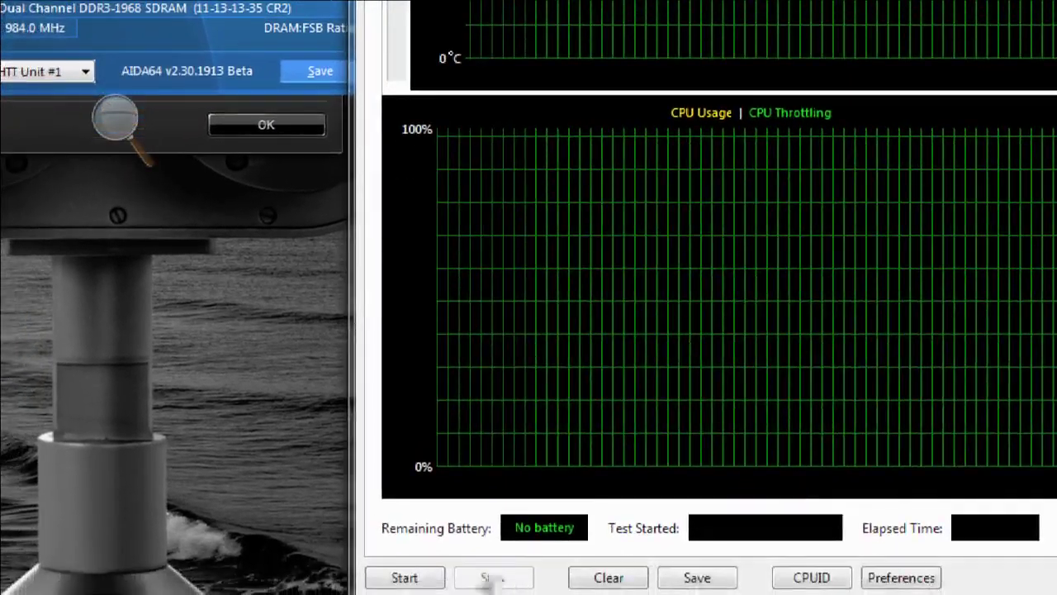
pyautogui.click(407, 579)
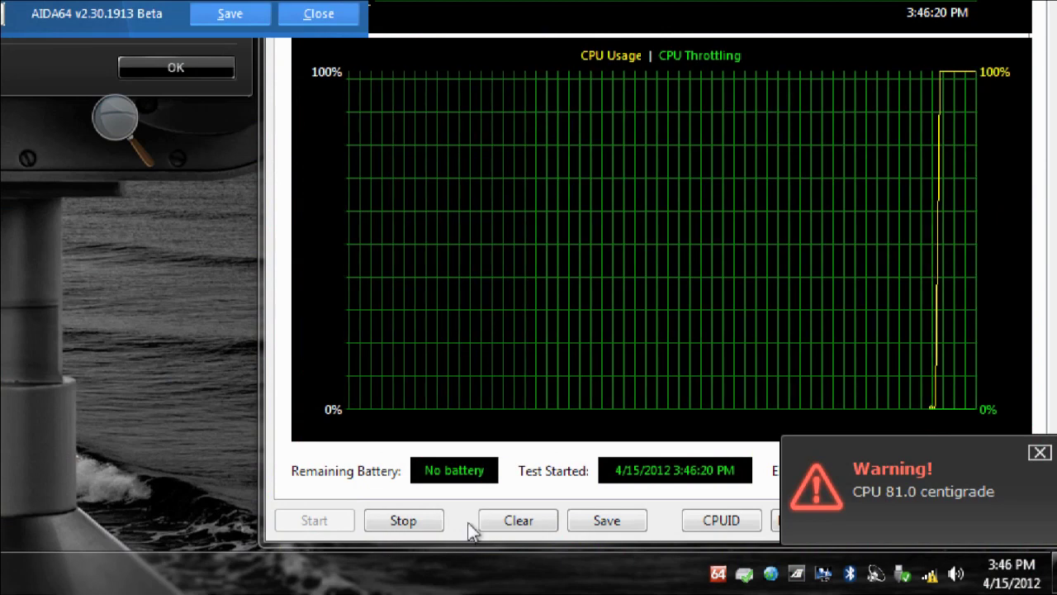
pyautogui.click(398, 522)
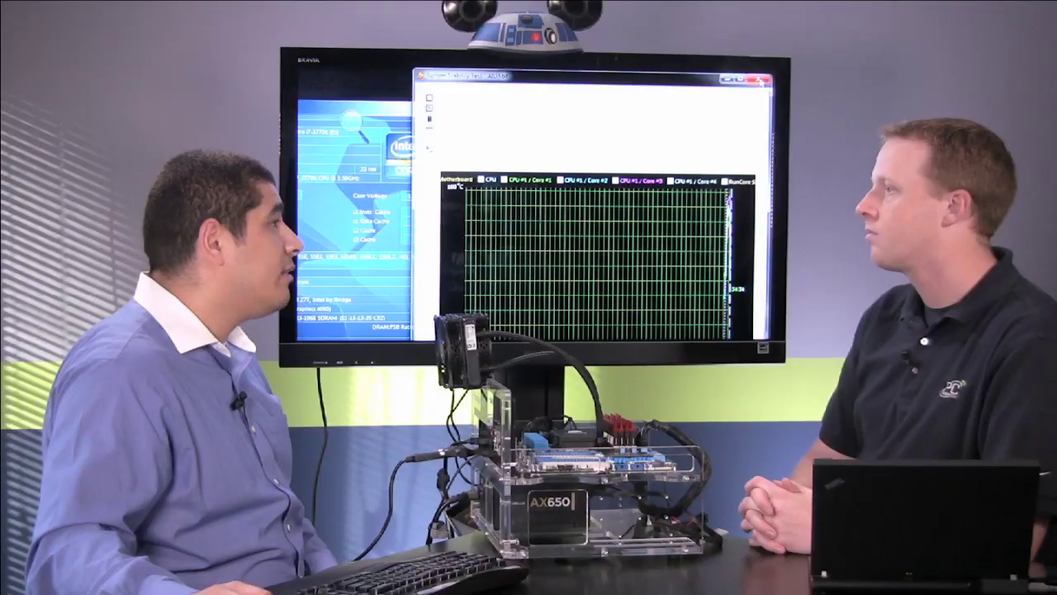
pyautogui.click(1027, 17)
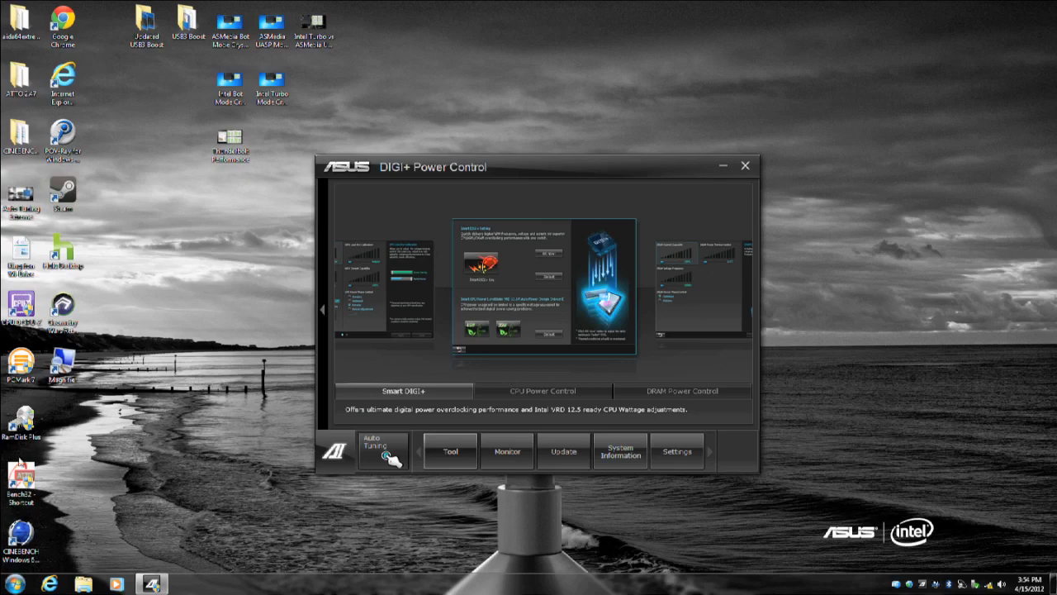
# Start Magnifier, view the Smart DIGI+ settings in DIGI+ Power Control, and switch to the CPU Power Control settings
pyautogui.doubleClick(59, 373)
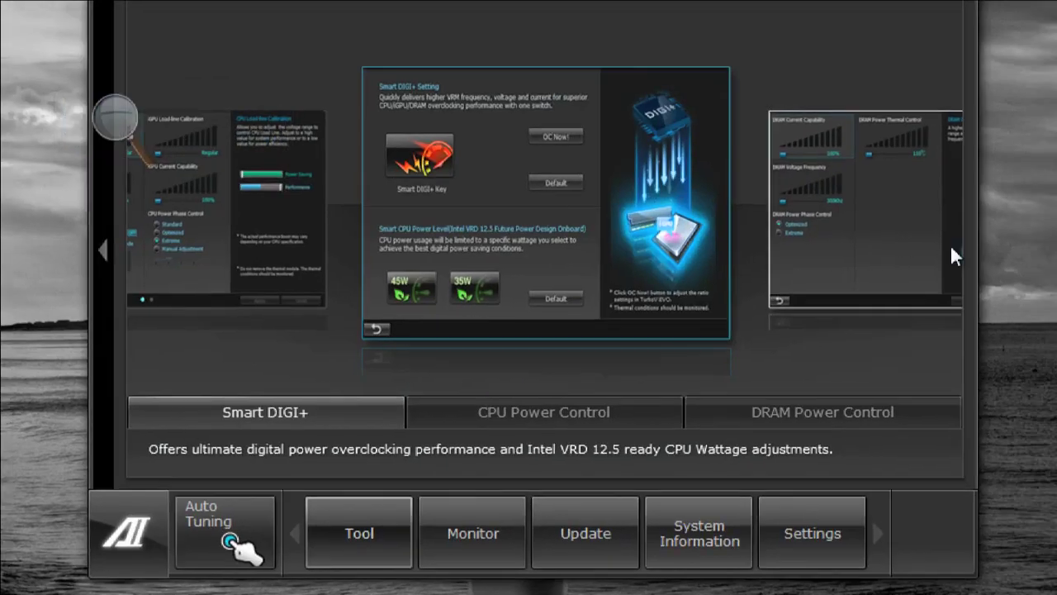
pyautogui.click(473, 231)
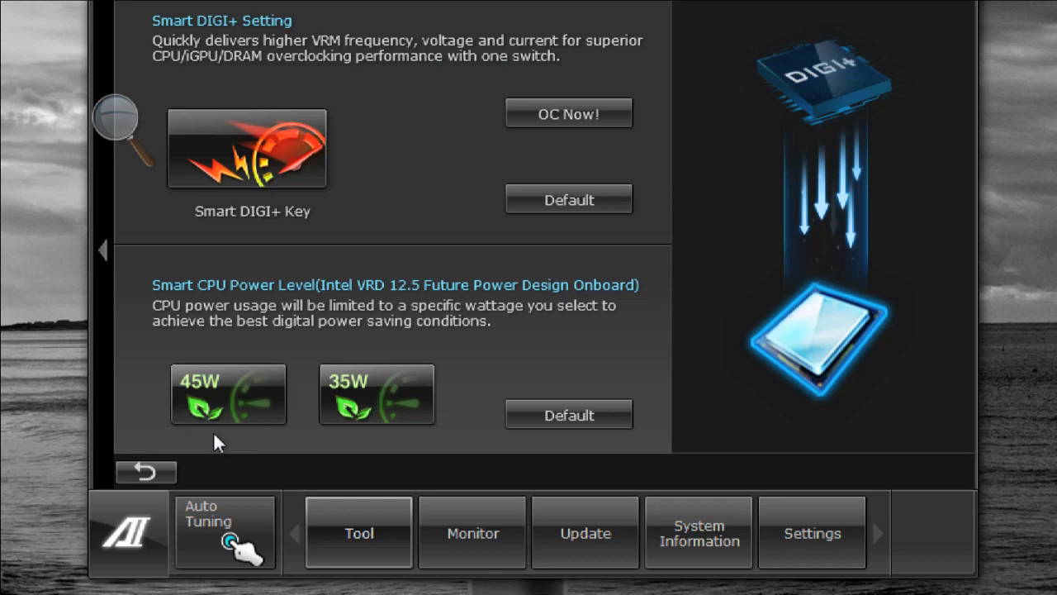
pyautogui.click(134, 470)
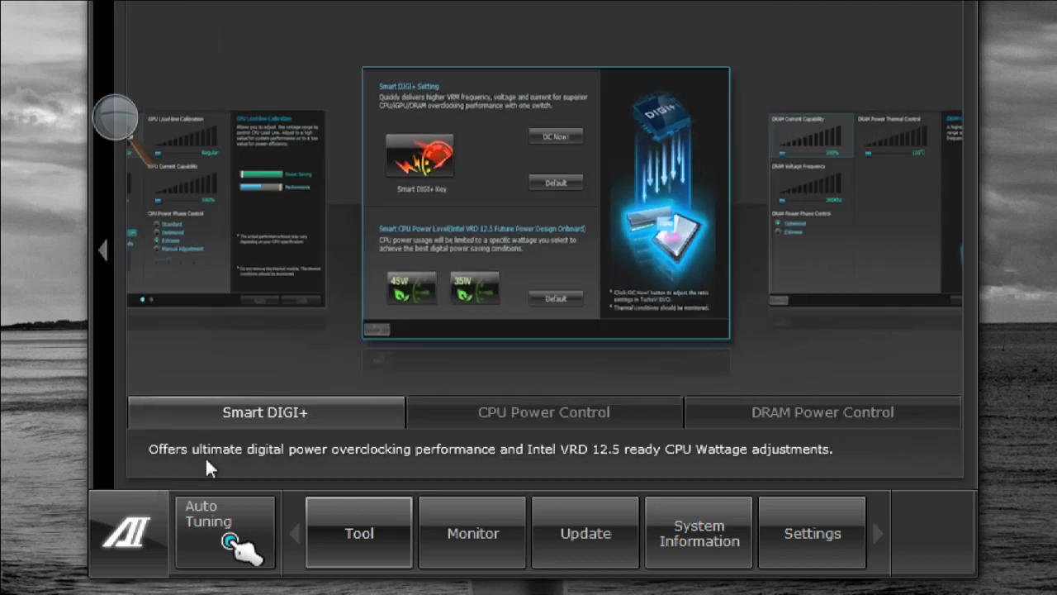
pyautogui.click(256, 268)
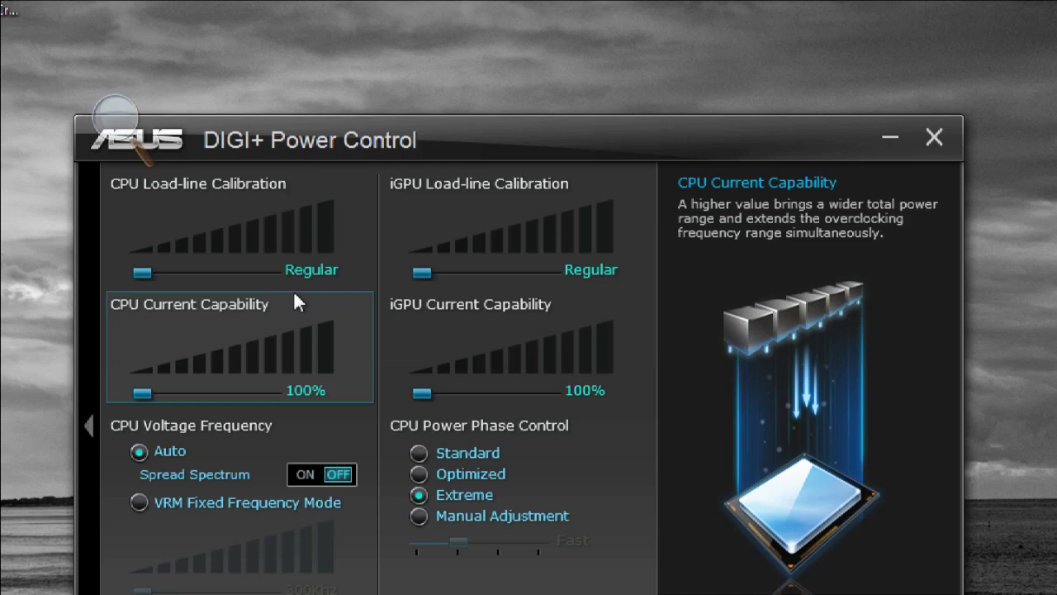
# Try the CPU Load-line Calibration slider, raise CPU Current Capability to 140% and return it to 100%
pyautogui.moveTo(264, 258)
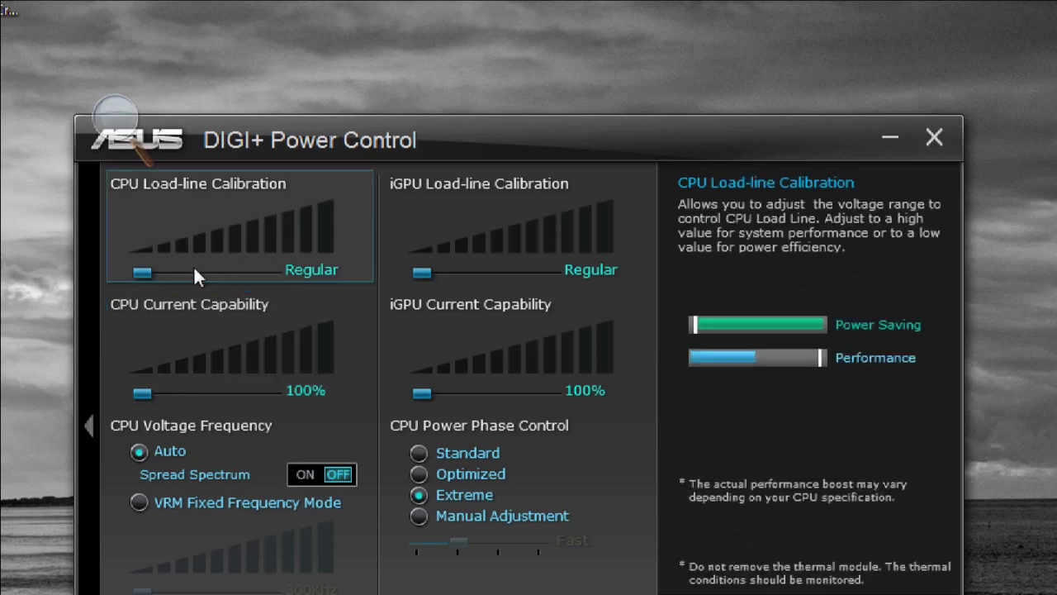
pyautogui.moveTo(142, 273); pyautogui.dragTo(73, 262)
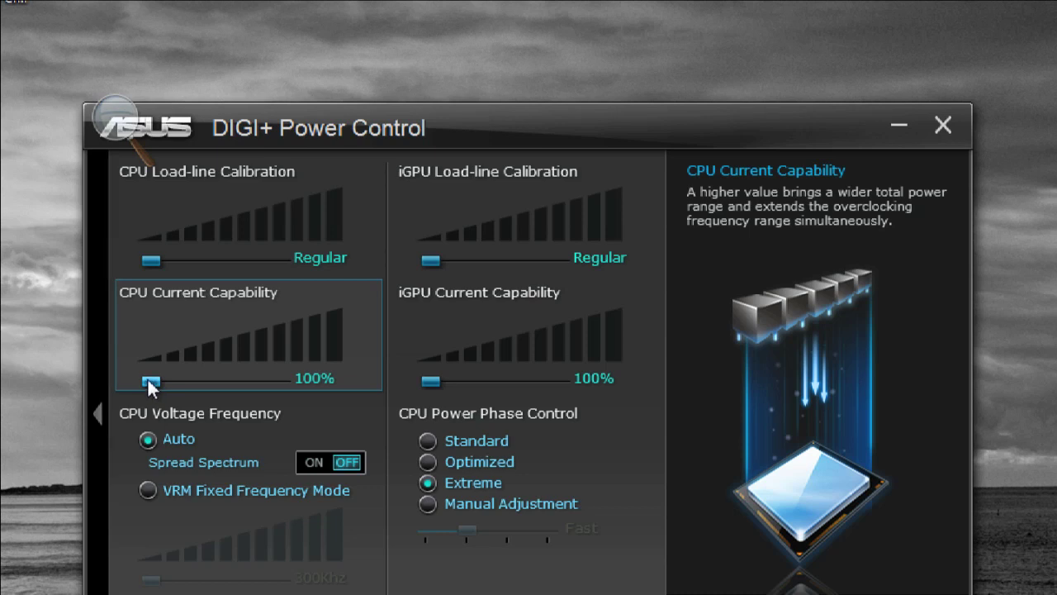
pyautogui.moveTo(154, 377); pyautogui.dragTo(306, 377)
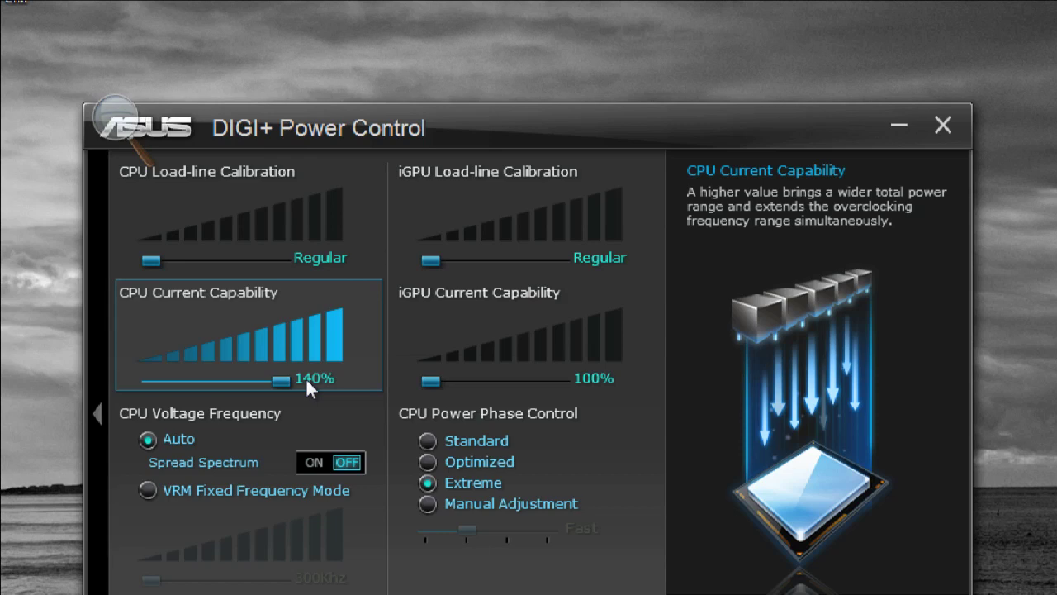
pyautogui.moveTo(289, 376); pyautogui.dragTo(74, 392)
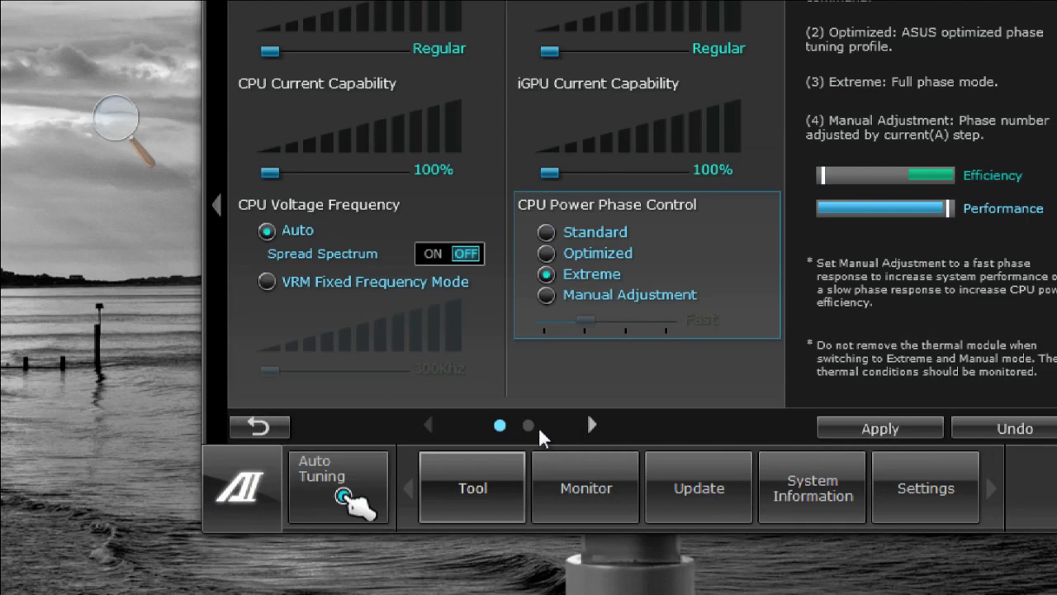
# View the second page of CPU power settings, including thermal, response and duty control, and close Magnifier
pyautogui.click(530, 426)
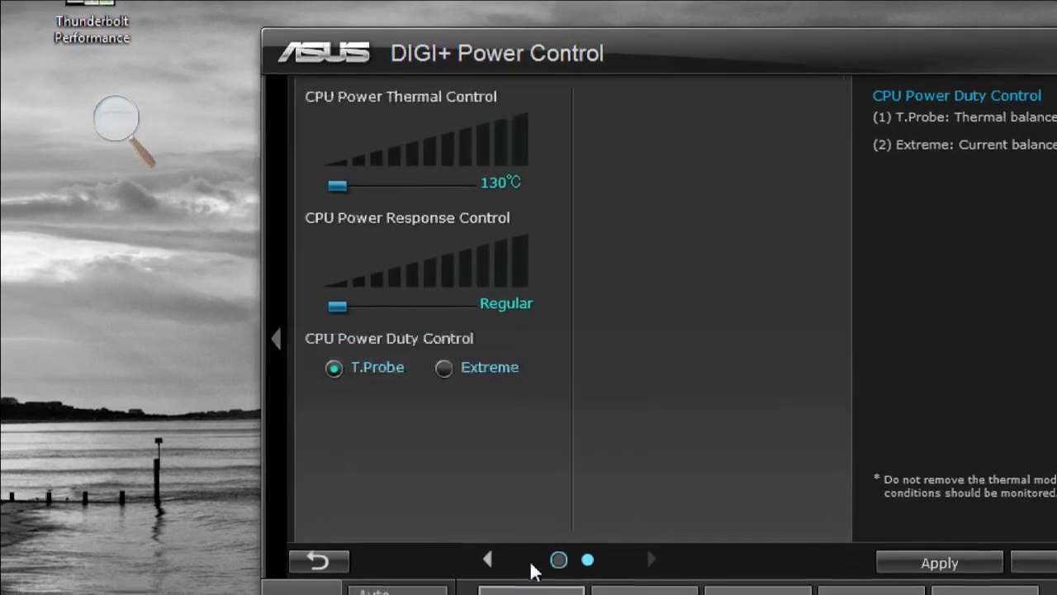
pyautogui.click(428, 591)
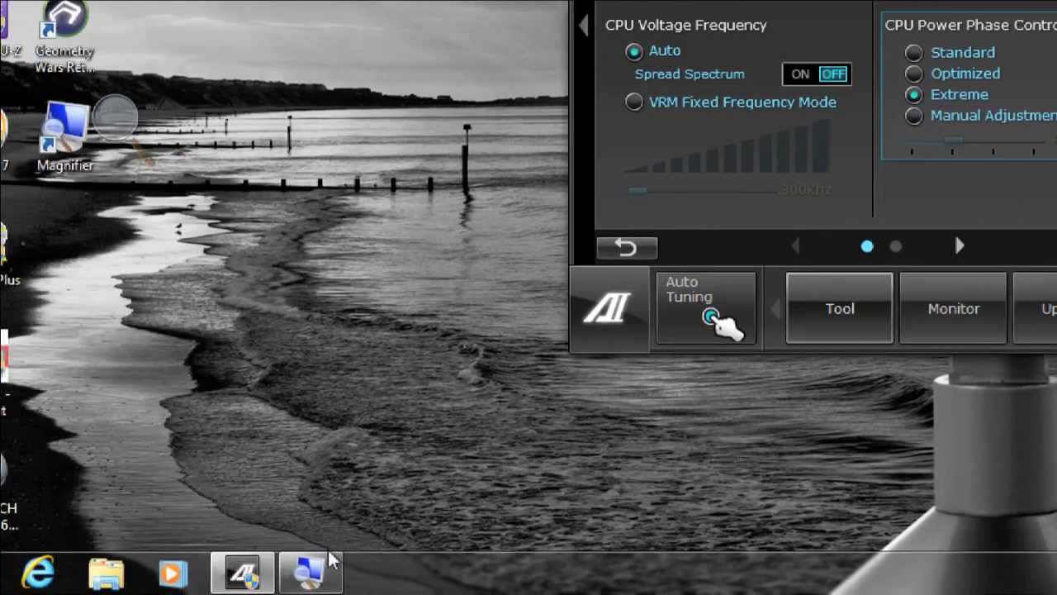
pyautogui.rightClick(310, 570)
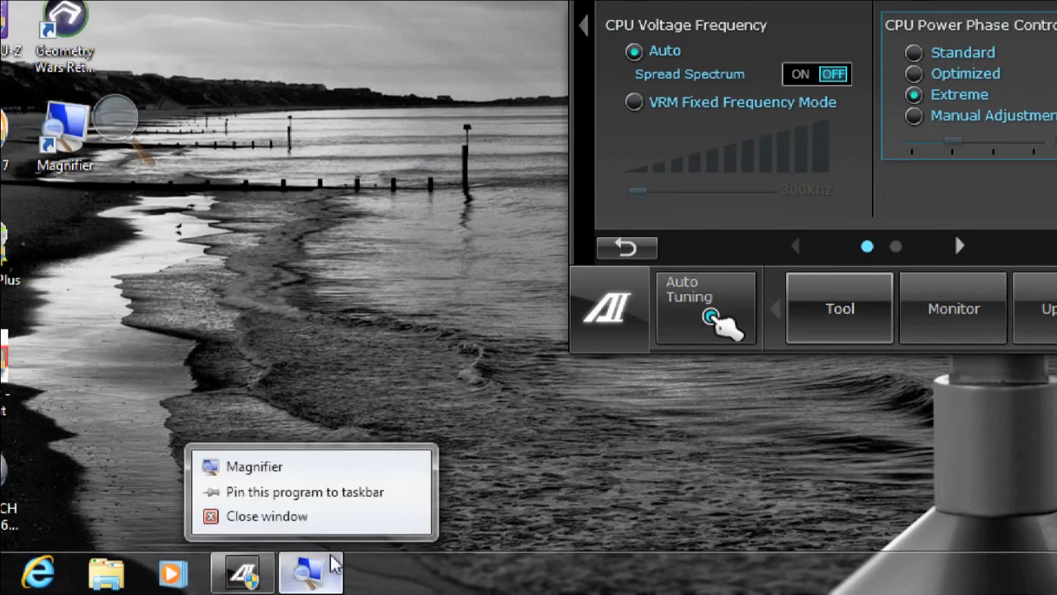
pyautogui.click(333, 524)
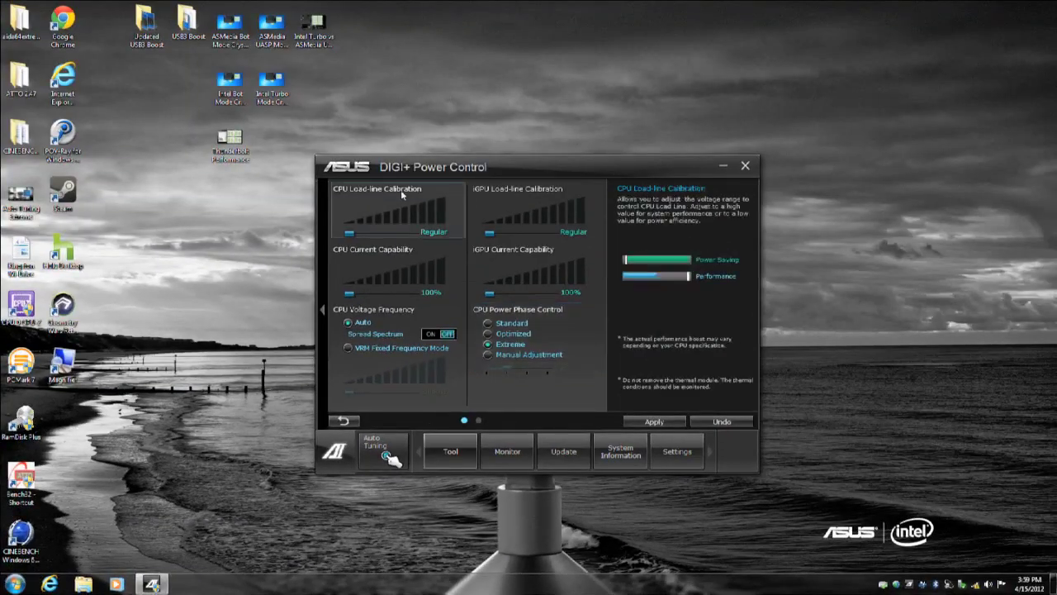
# Move the DIGI+ Power Control window aside and launch CINEBENCH Windows 64 Bit from its desktop folder
pyautogui.moveTo(413, 172); pyautogui.dragTo(190, 194)
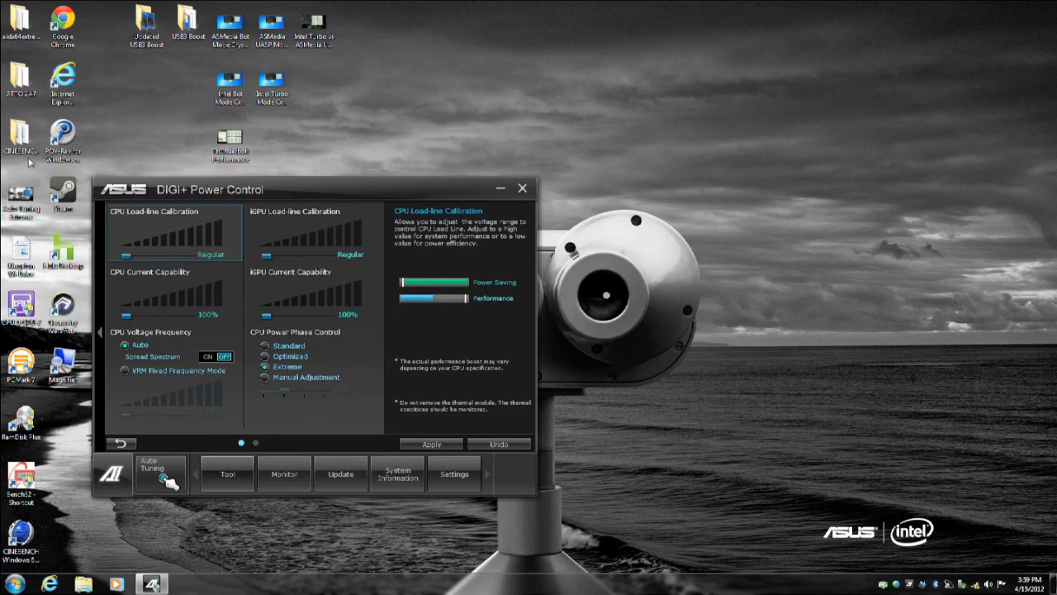
pyautogui.doubleClick(29, 132)
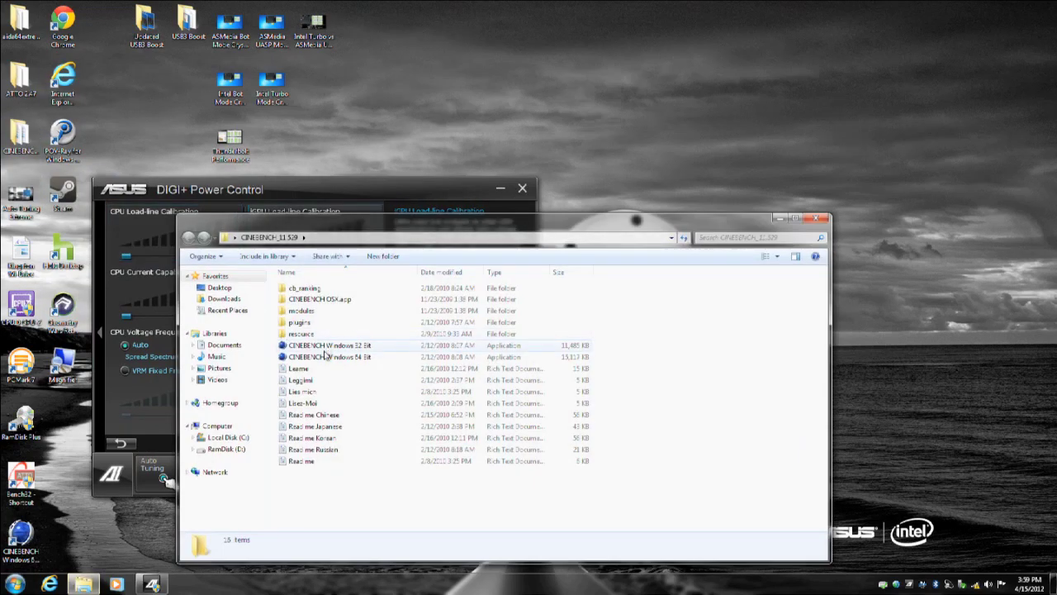
pyautogui.click(329, 357)
pyautogui.doubleClick(329, 357)
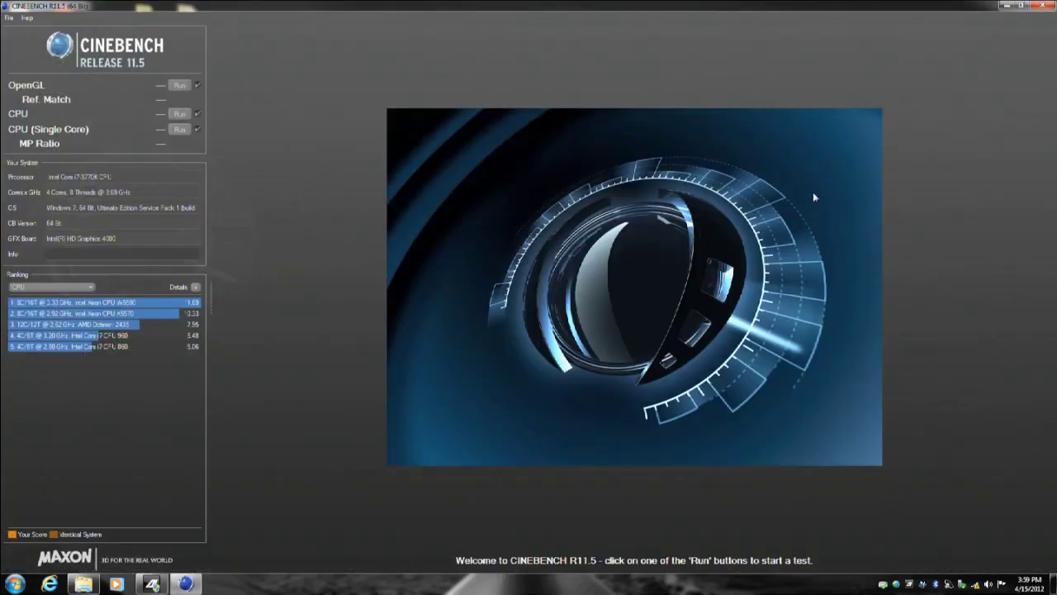
# Arrange the restored CINEBENCH window beside DIGI+ Power Control and leave only the multi-core CPU test selected
pyautogui.doubleClick(788, 5)
pyautogui.click(818, 219)
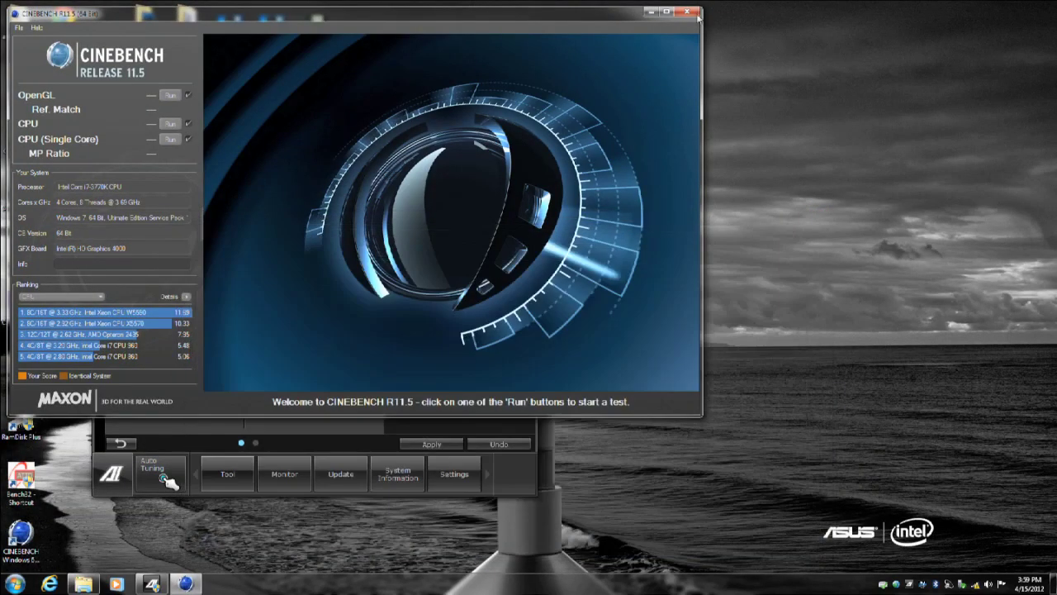
pyautogui.moveTo(618, 20); pyautogui.dragTo(880, 73)
pyautogui.click(452, 148)
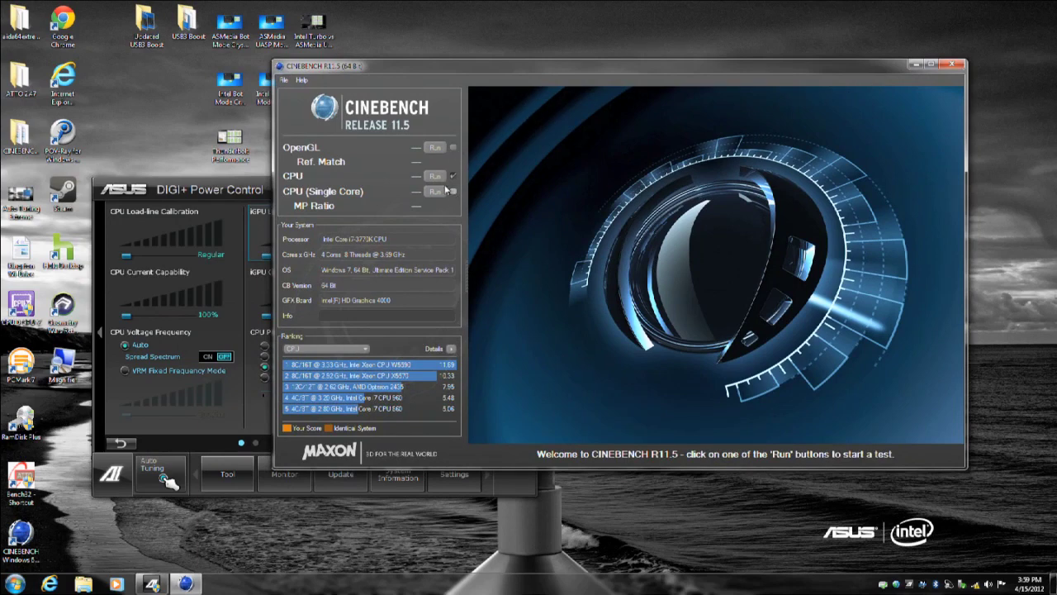
pyautogui.moveTo(222, 192); pyautogui.dragTo(166, 247)
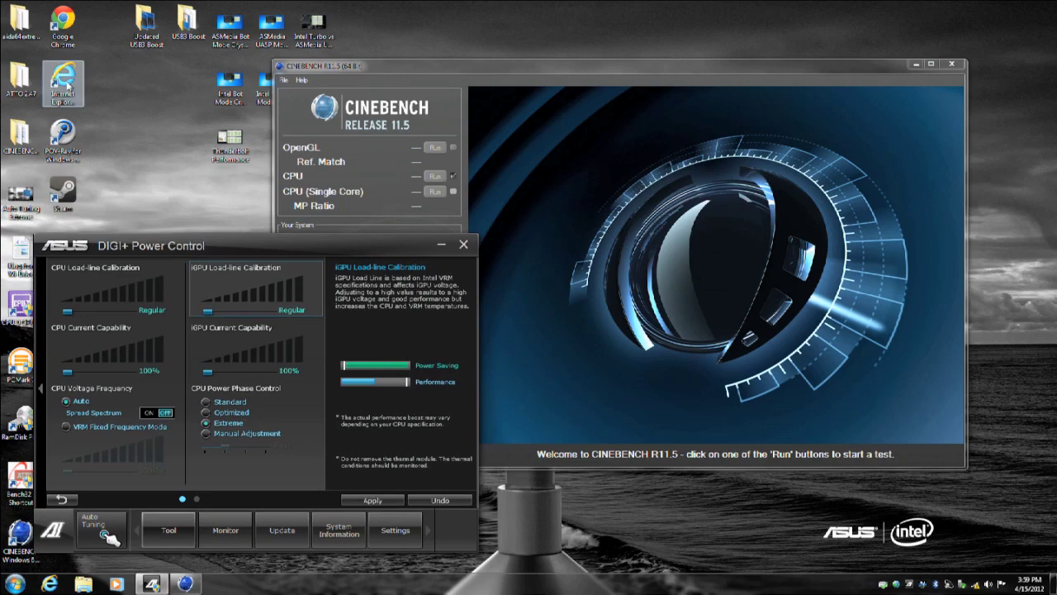
# Launch aida64 from the aida64extreme desktop folder and close the folder window
pyautogui.doubleClick(19, 25)
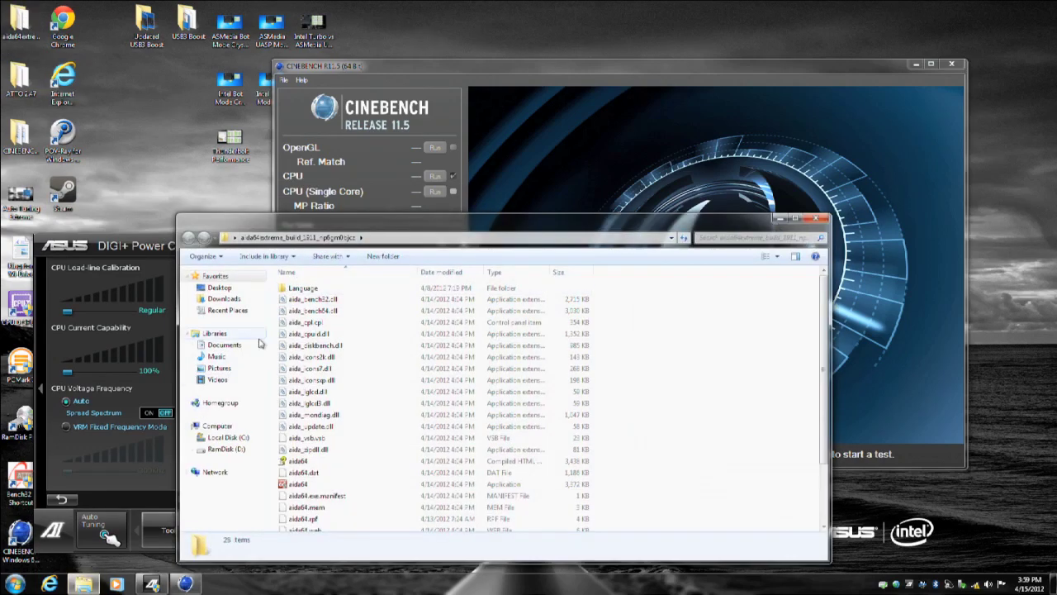
pyautogui.doubleClick(298, 484)
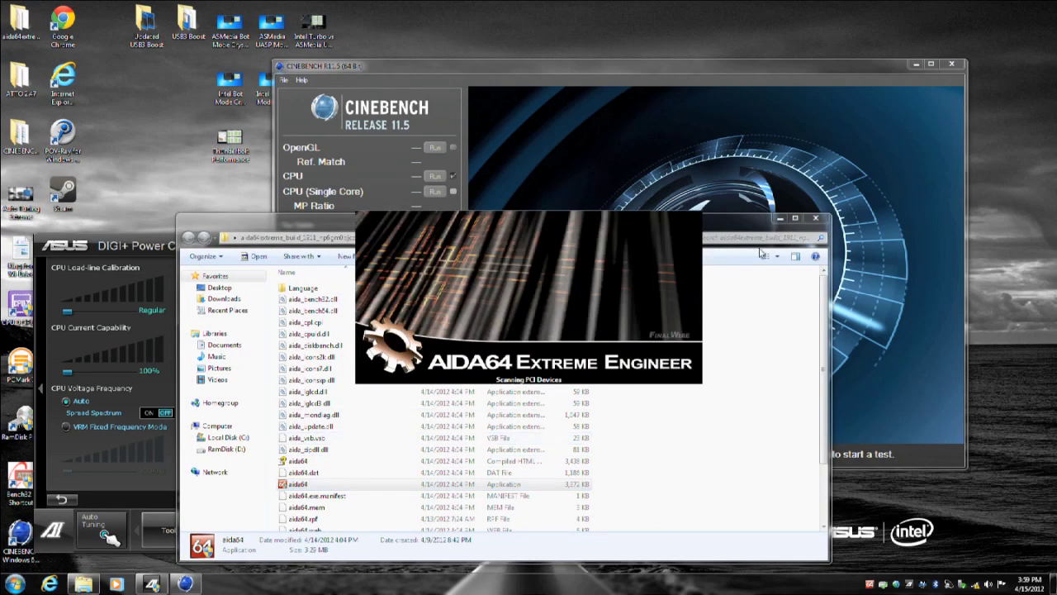
pyautogui.click(684, 228)
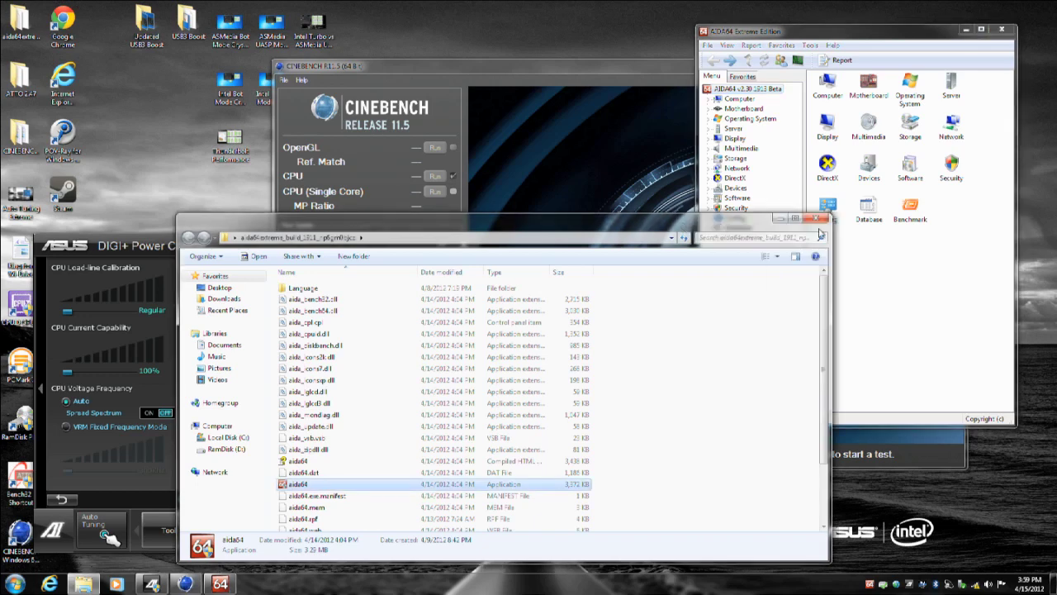
pyautogui.click(821, 223)
# Open AIDA64 CPUID, minimize the main AIDA64 window and place the CPUID window over the edge of CINEBENCH
pyautogui.click(811, 44)
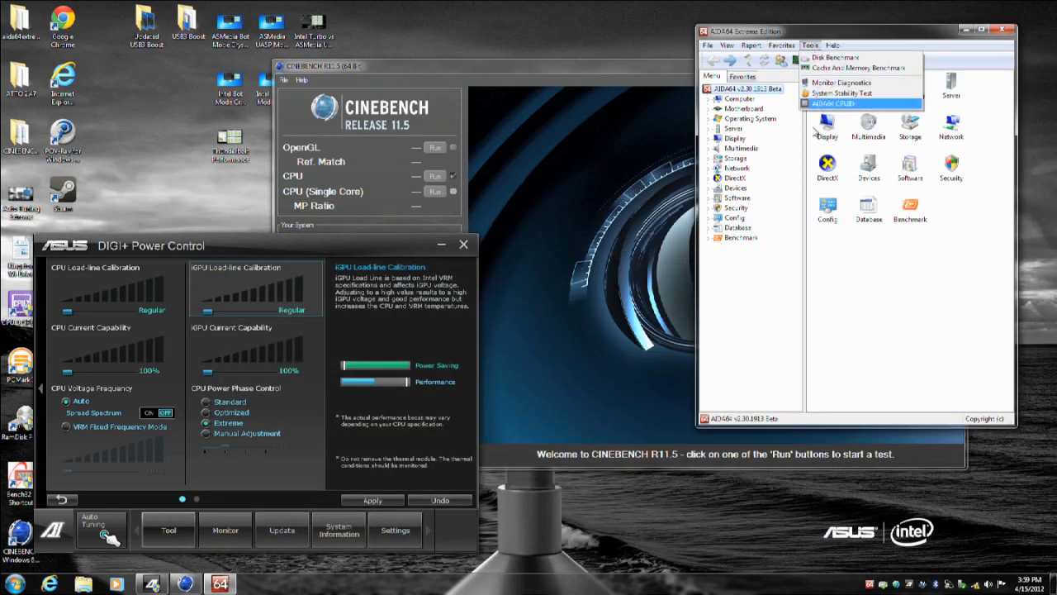
pyautogui.click(831, 109)
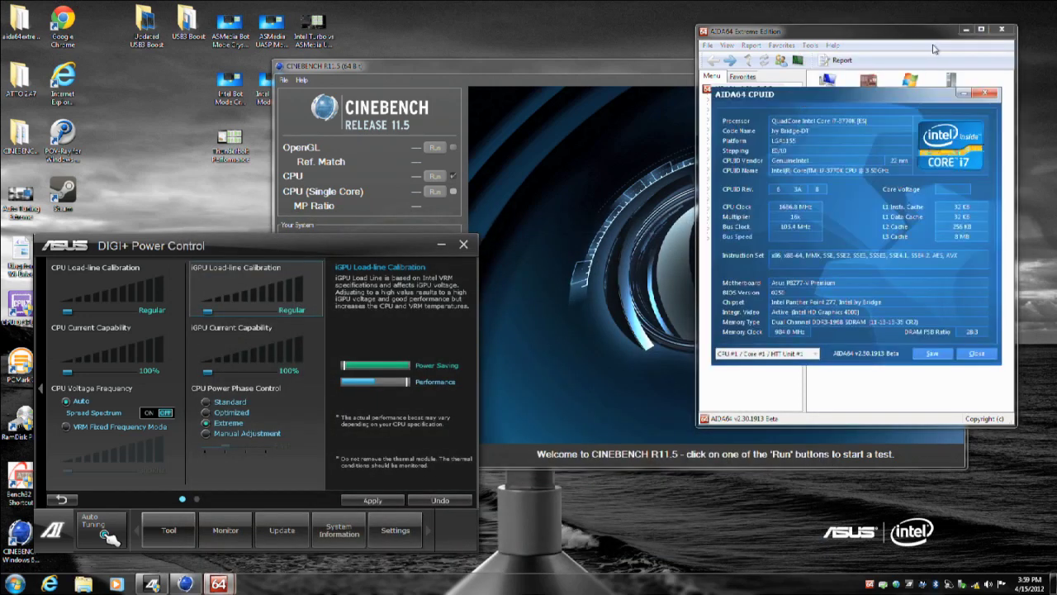
pyautogui.click(966, 29)
pyautogui.moveTo(902, 103); pyautogui.dragTo(930, 117)
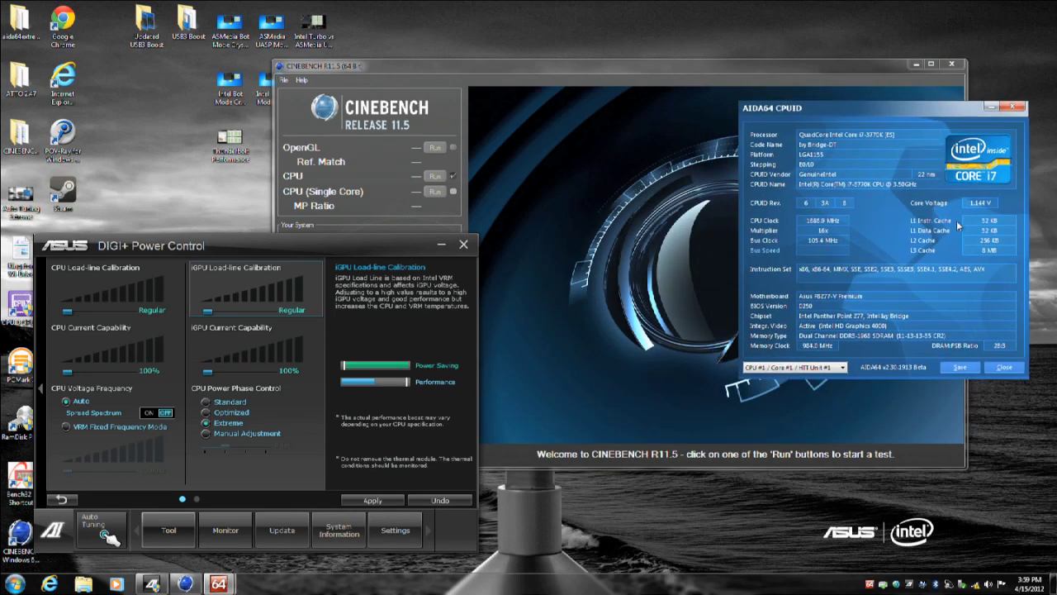
# Check the core voltage in AIDA64 CPUID during a CINEBENCH CPU render, and stop the render
pyautogui.click(436, 176)
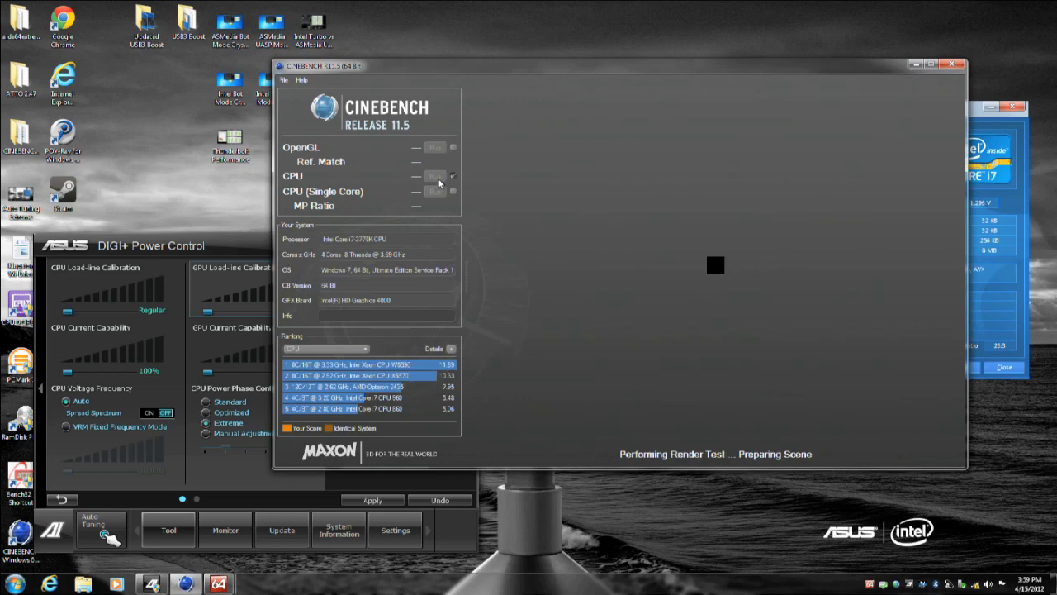
pyautogui.click(985, 215)
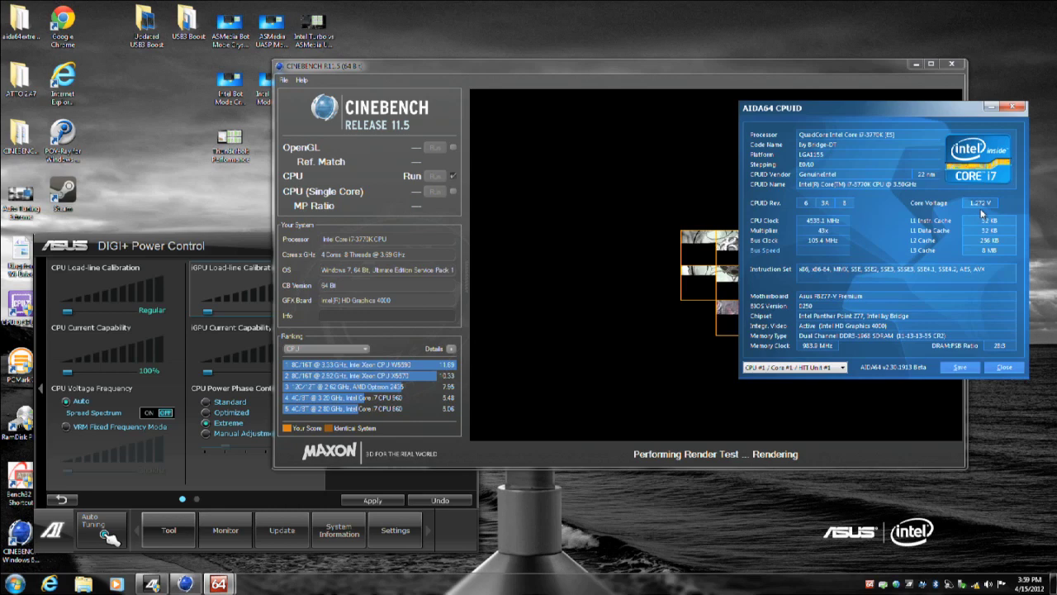
pyautogui.click(611, 210)
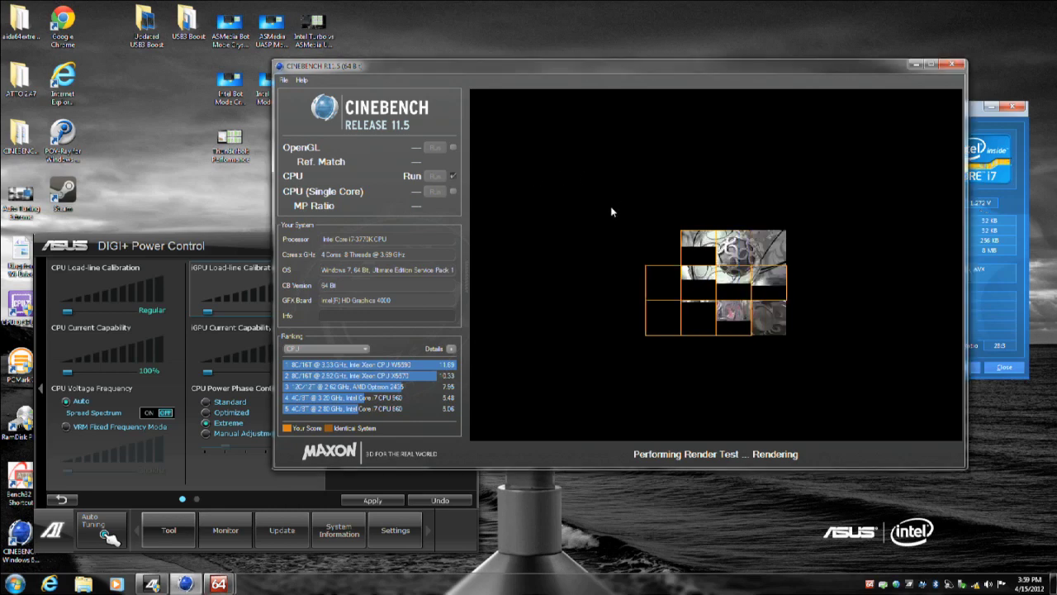
pyautogui.click(972, 216)
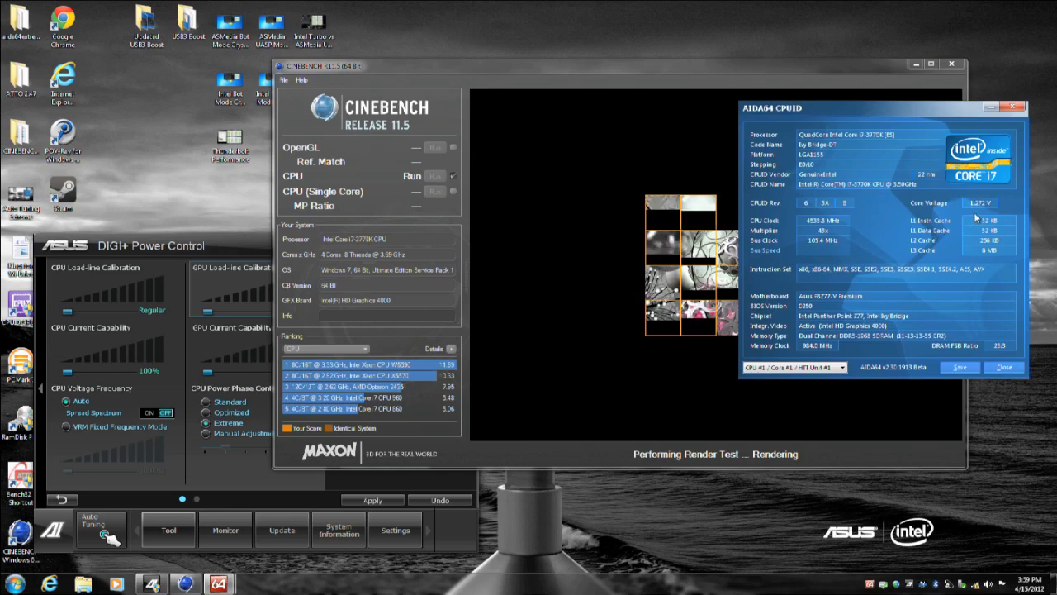
pyautogui.click(660, 206)
pyautogui.press('Escape')
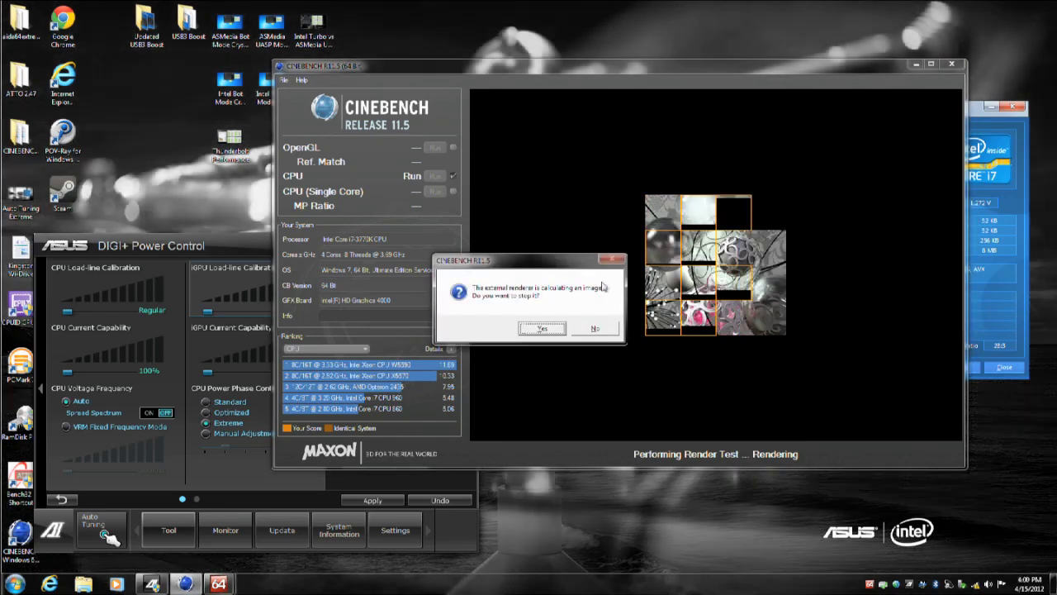
pyautogui.click(552, 329)
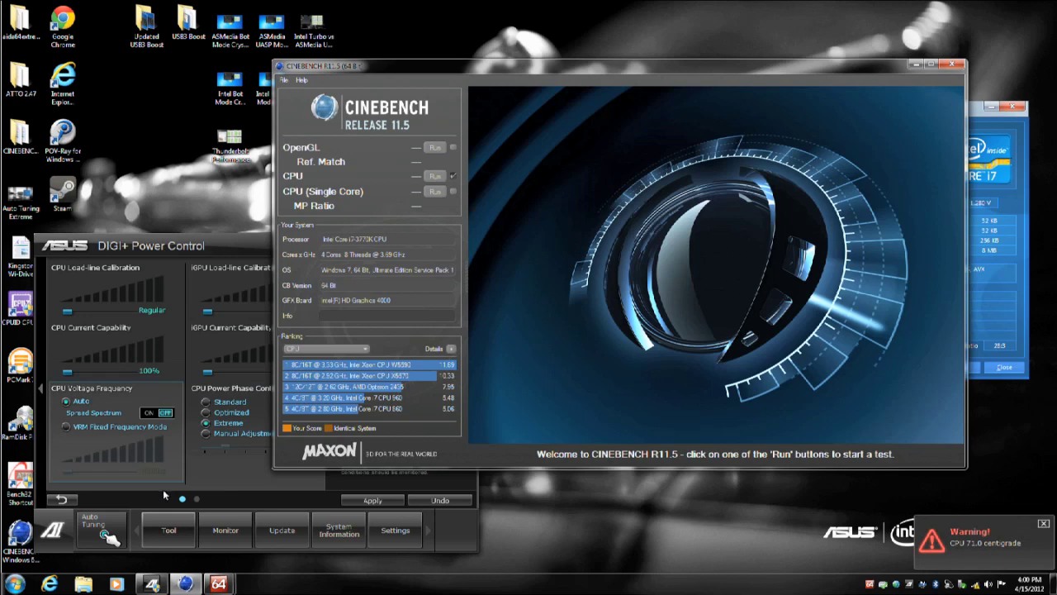
# Set CPU Load-line Calibration to Medium in DIGI+ Power Control and apply the change
pyautogui.click(165, 530)
pyautogui.click(92, 500)
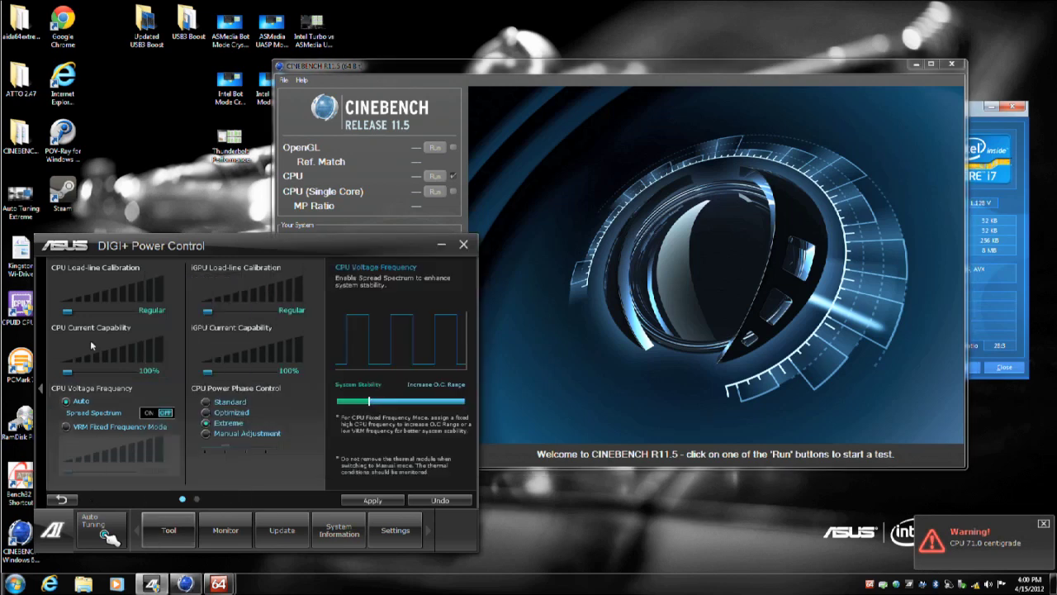
pyautogui.moveTo(67, 312); pyautogui.dragTo(84, 313)
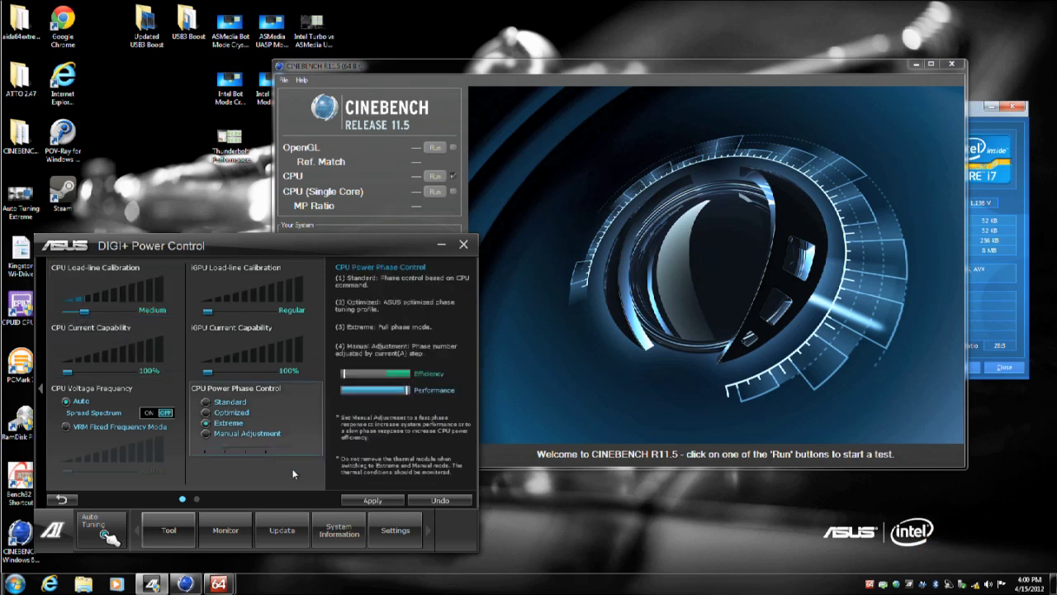
pyautogui.click(365, 500)
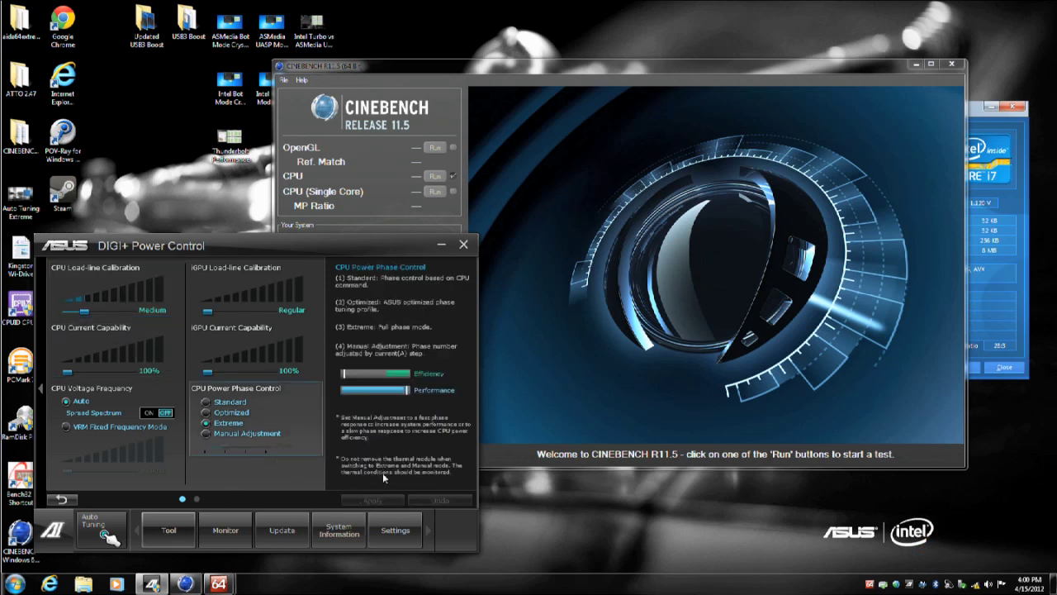
# Rerun the CINEBENCH CPU test to compare the core voltage in AIDA64 CPUID, and cancel the render
pyautogui.click(799, 330)
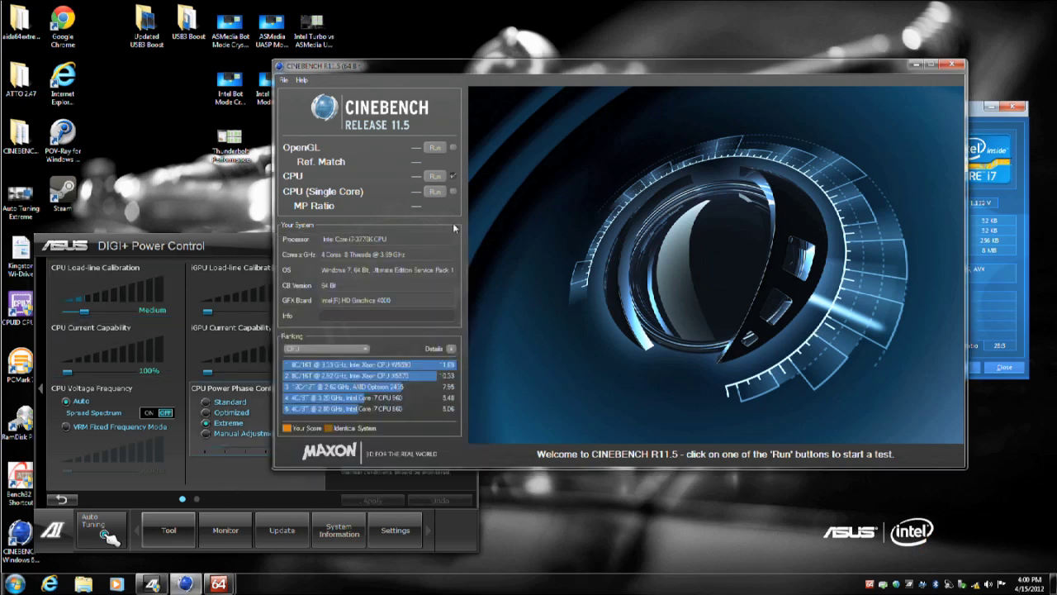
pyautogui.click(437, 179)
pyautogui.click(1002, 219)
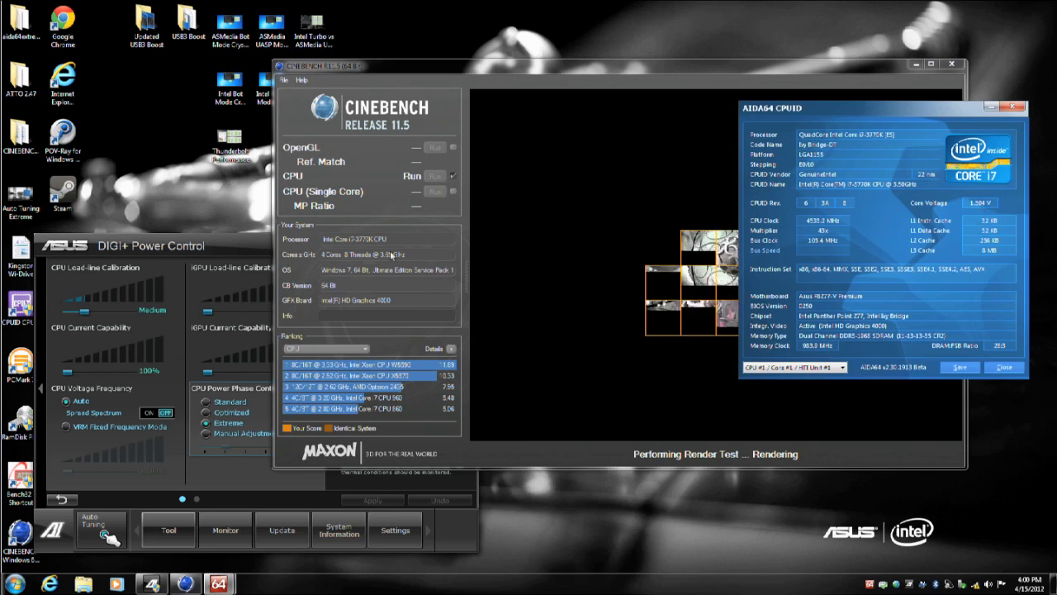
pyautogui.click(571, 196)
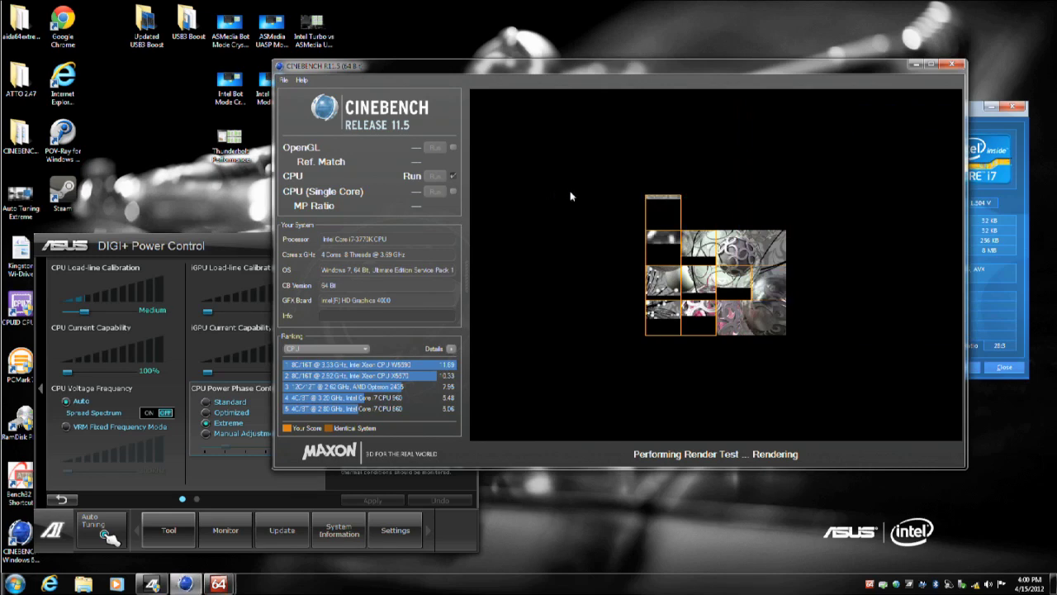
pyautogui.press('Escape')
pyautogui.click(549, 328)
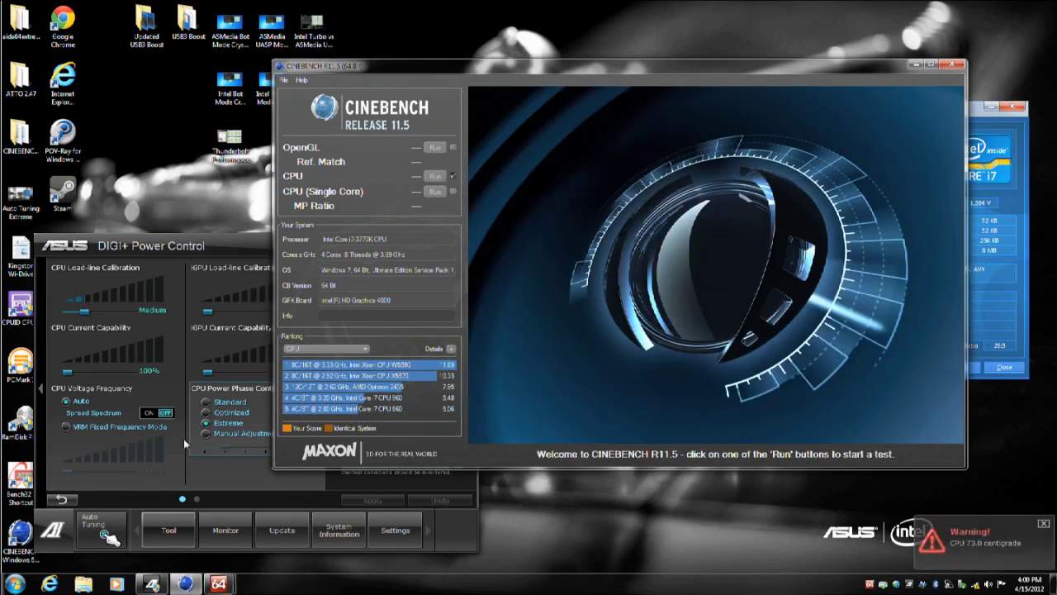
# Switch the ASUS utility to TurboV EVO and show the CPU Ratio settings in Manual Mode
pyautogui.click(168, 533)
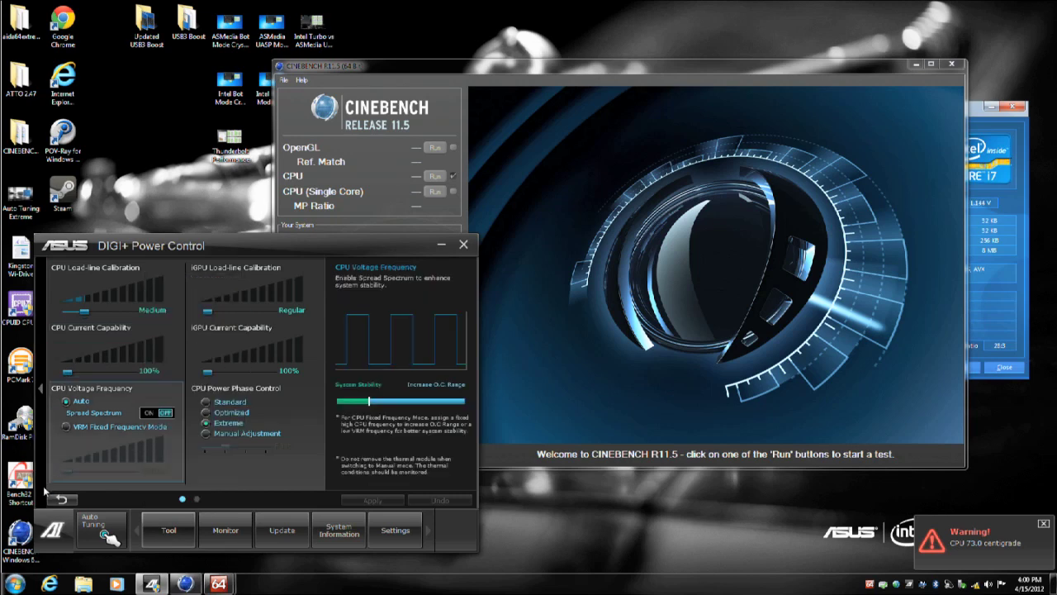
pyautogui.click(171, 530)
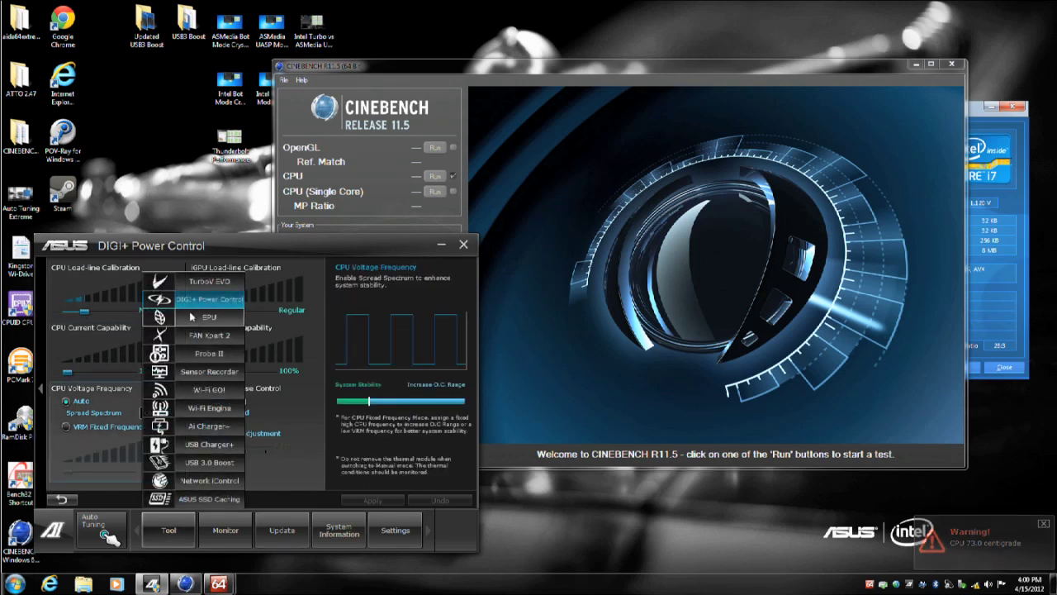
pyautogui.click(201, 281)
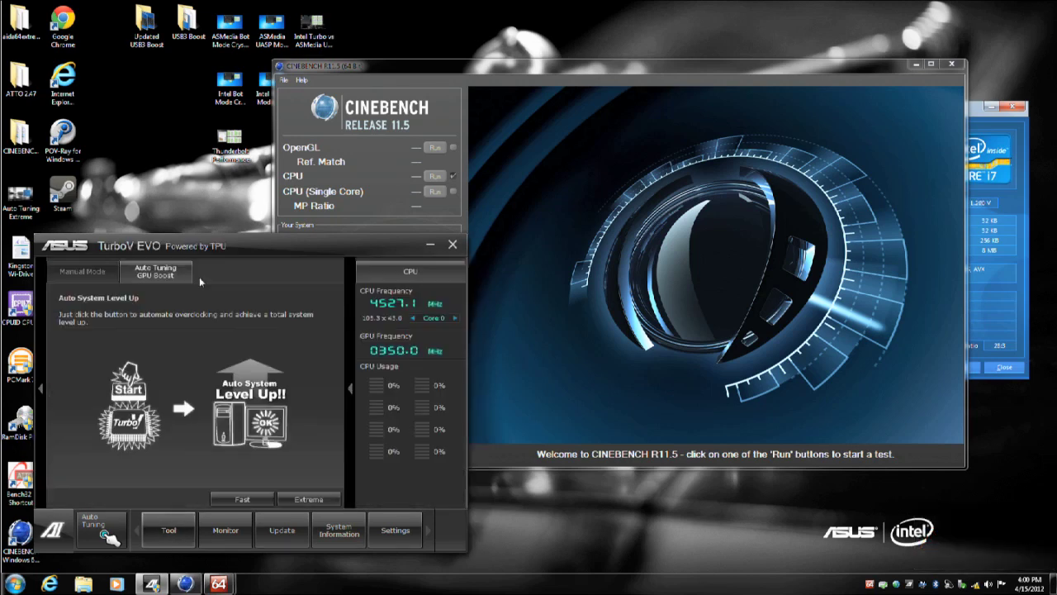
pyautogui.click(89, 275)
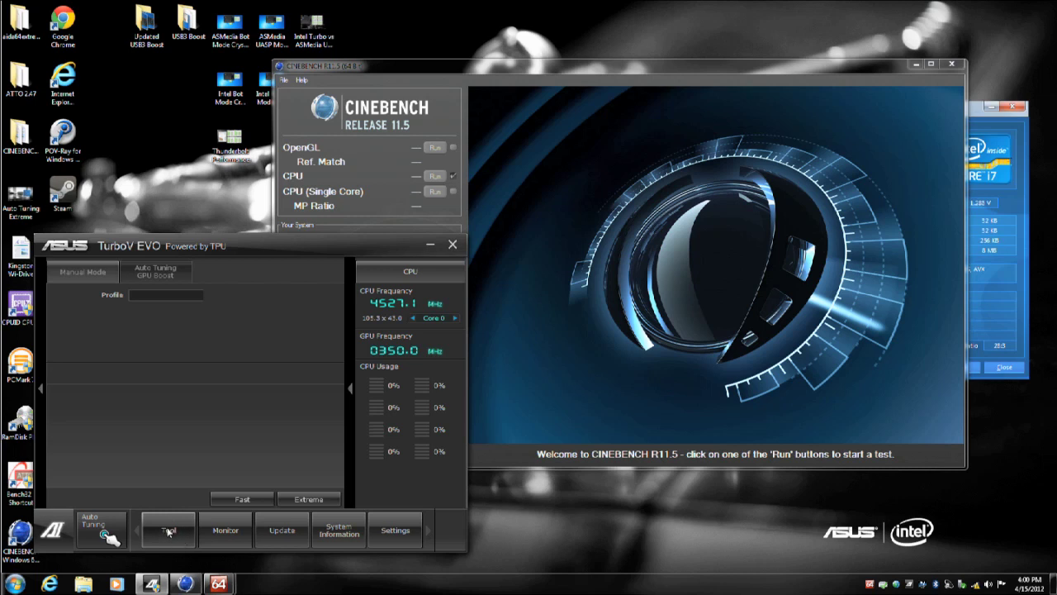
pyautogui.click(303, 240)
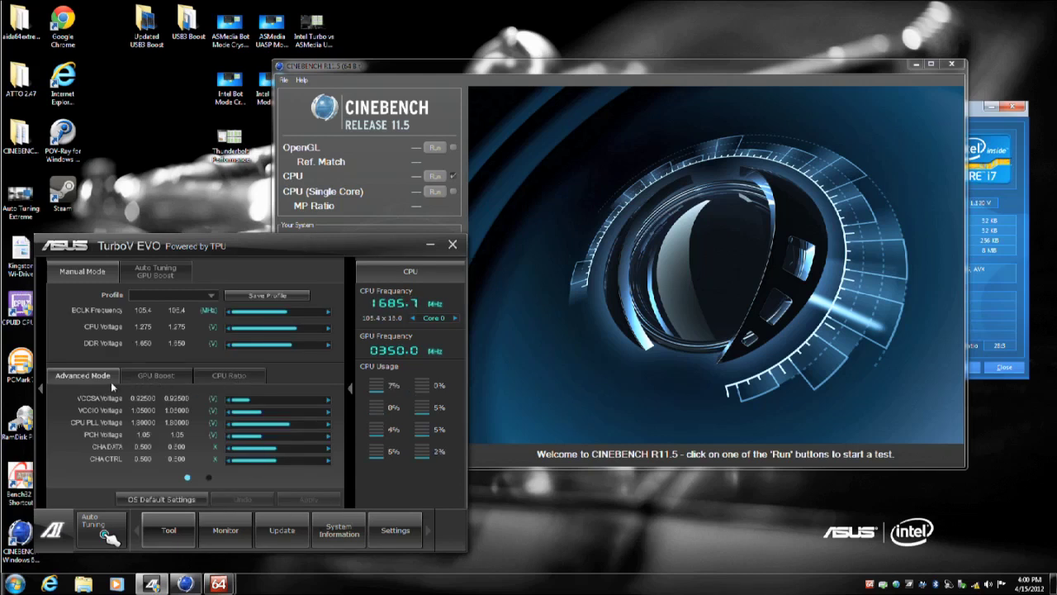
pyautogui.click(229, 378)
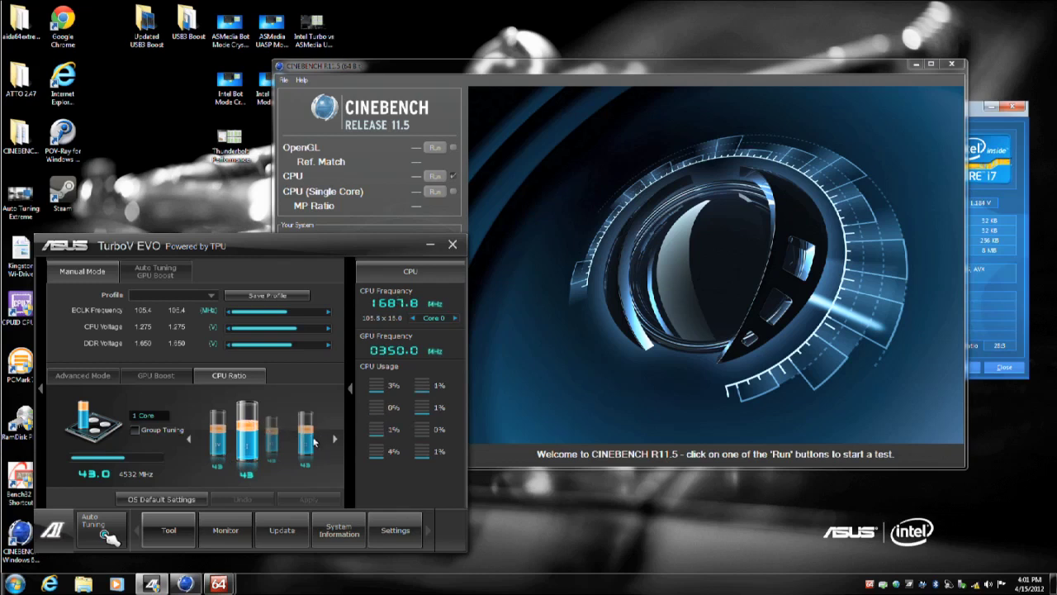
# Enable Group Tuning with a CPU ratio of 44 for all cores, and lower the BCLK Frequency to 100.0 MHz
pyautogui.click(136, 431)
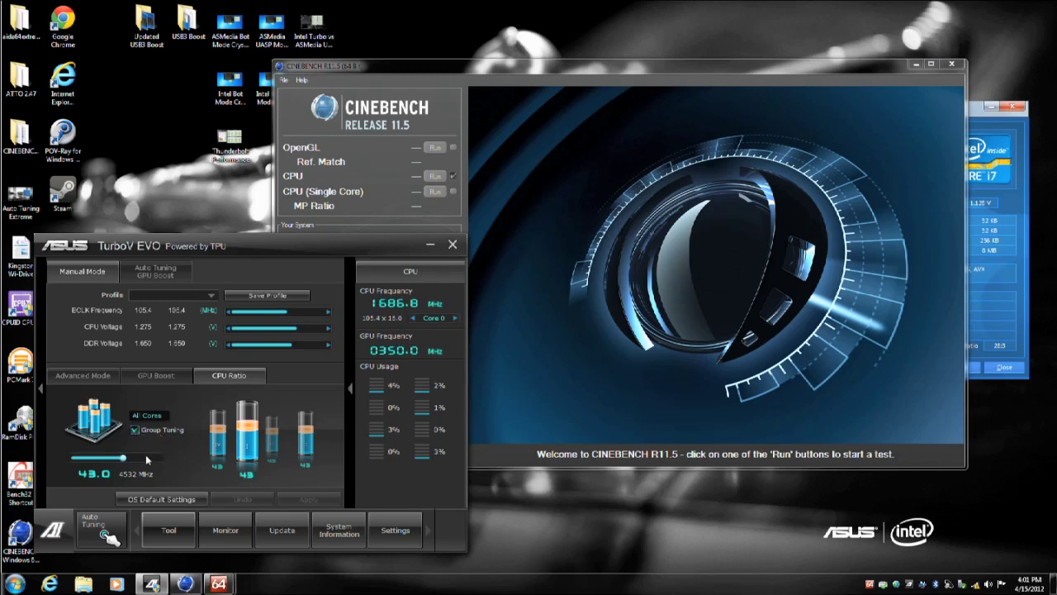
pyautogui.click(139, 459)
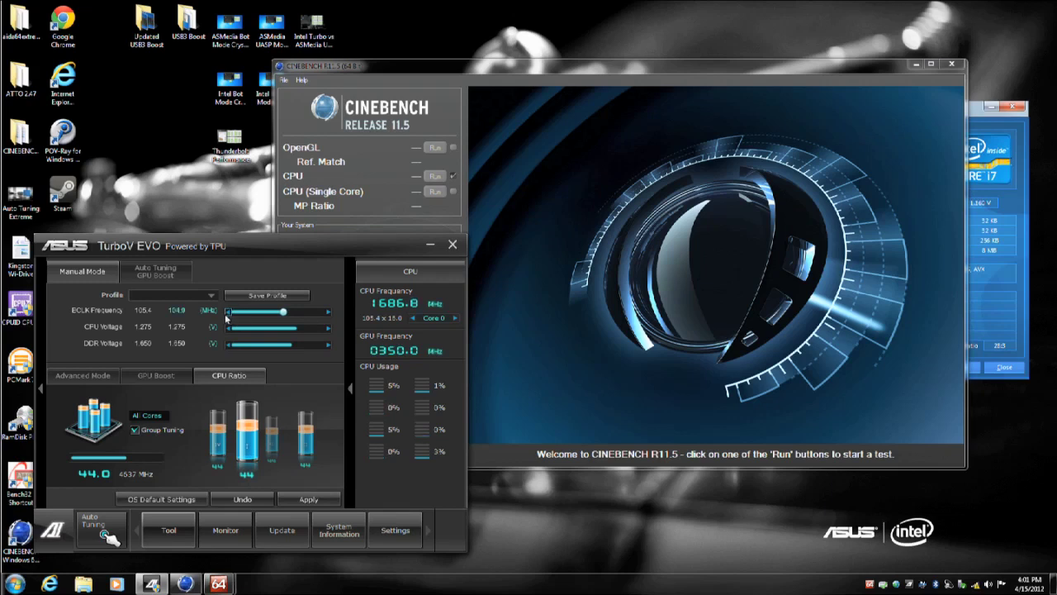
pyautogui.moveTo(285, 317); pyautogui.dragTo(274, 319)
pyautogui.click(330, 314)
pyautogui.click(329, 314)
pyautogui.click(328, 314)
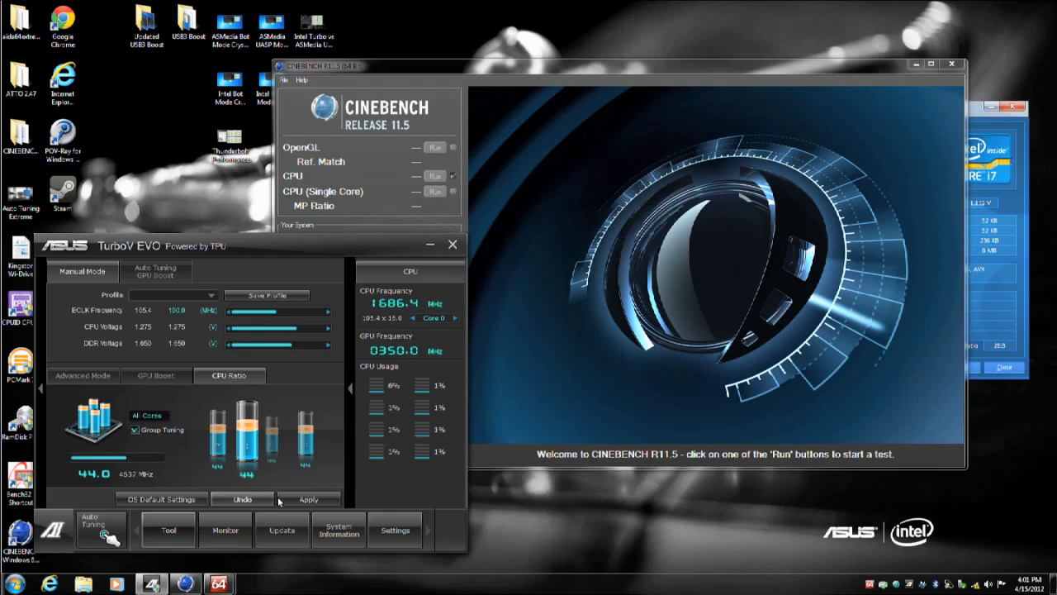
# Apply the new CPU ratio and BCLK Frequency, accepting the system instability warning
pyautogui.click(302, 499)
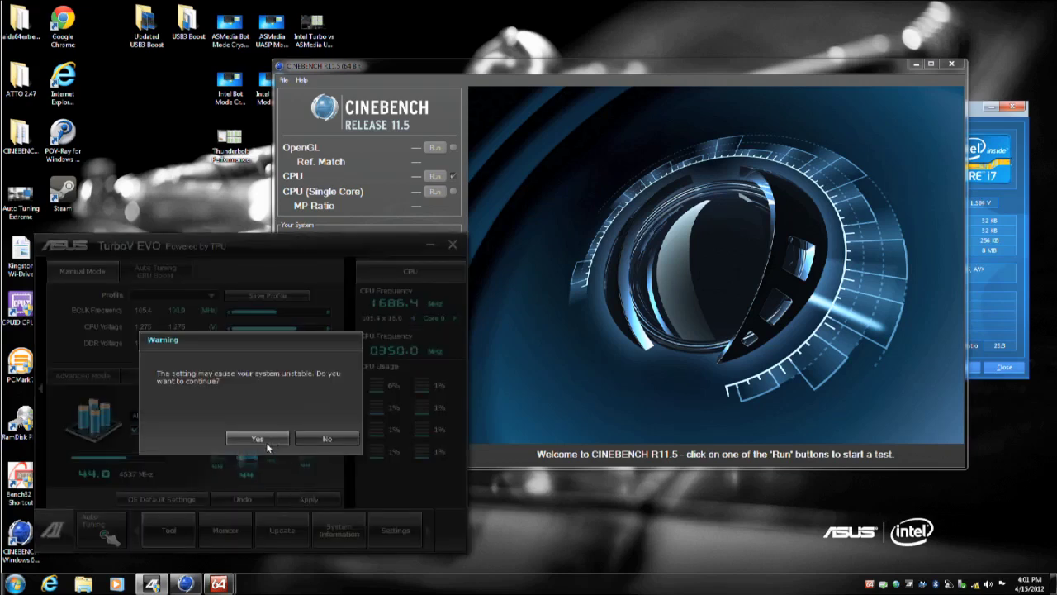
pyautogui.click(319, 442)
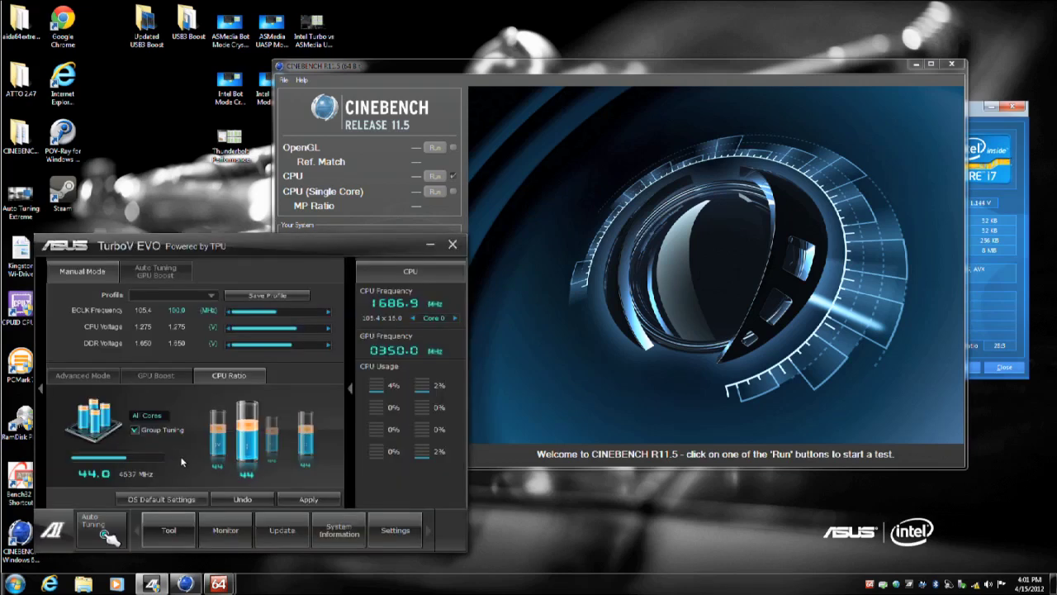
pyautogui.click(303, 500)
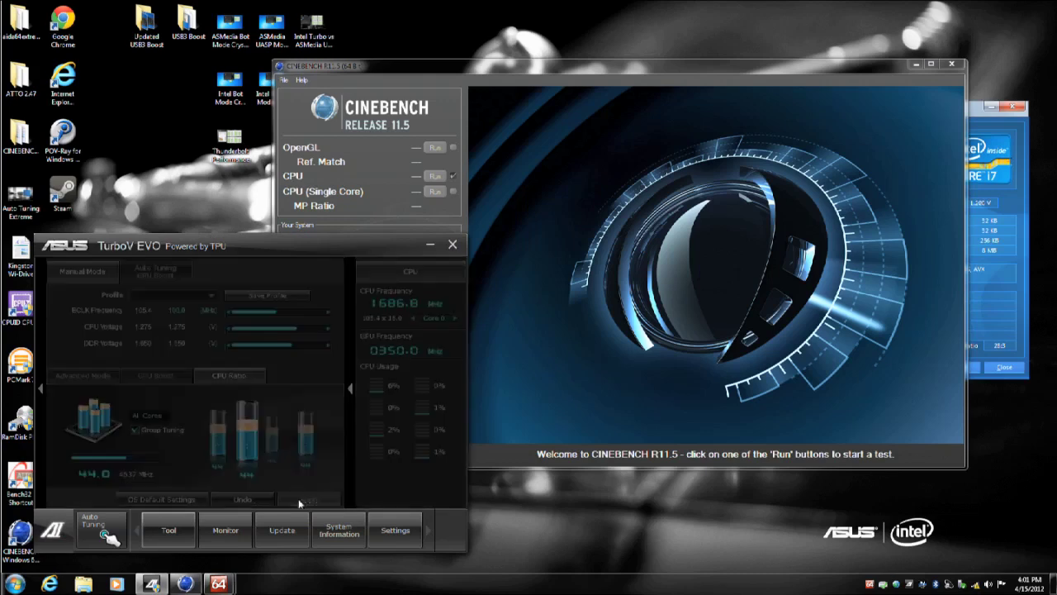
pyautogui.click(285, 445)
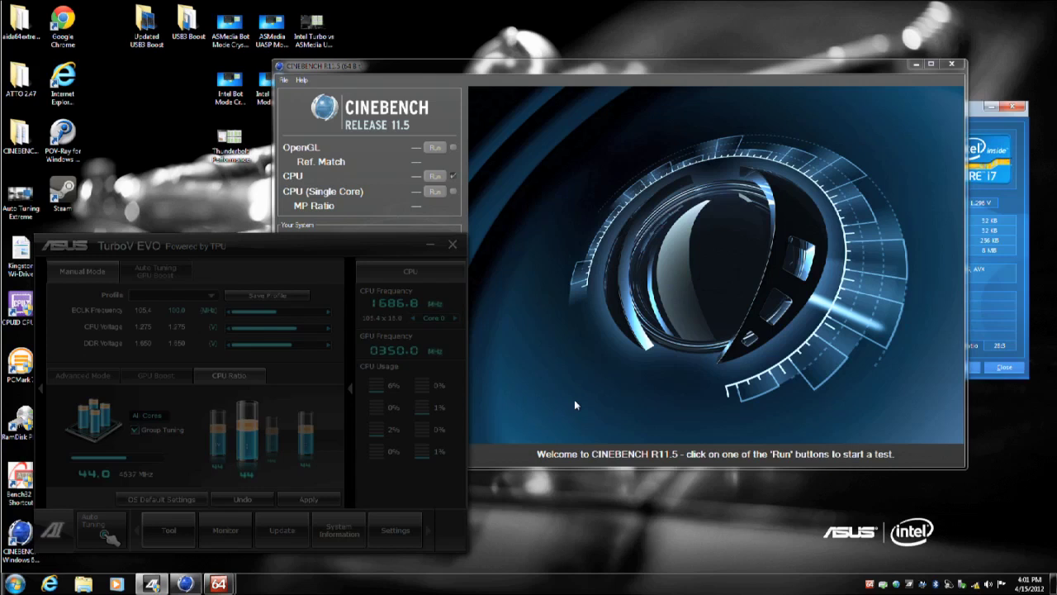
# Run the CINEBENCH CPU test to check the CPU clock and core voltage under load in AIDA64 CPUID, and stop the render
pyautogui.click(972, 304)
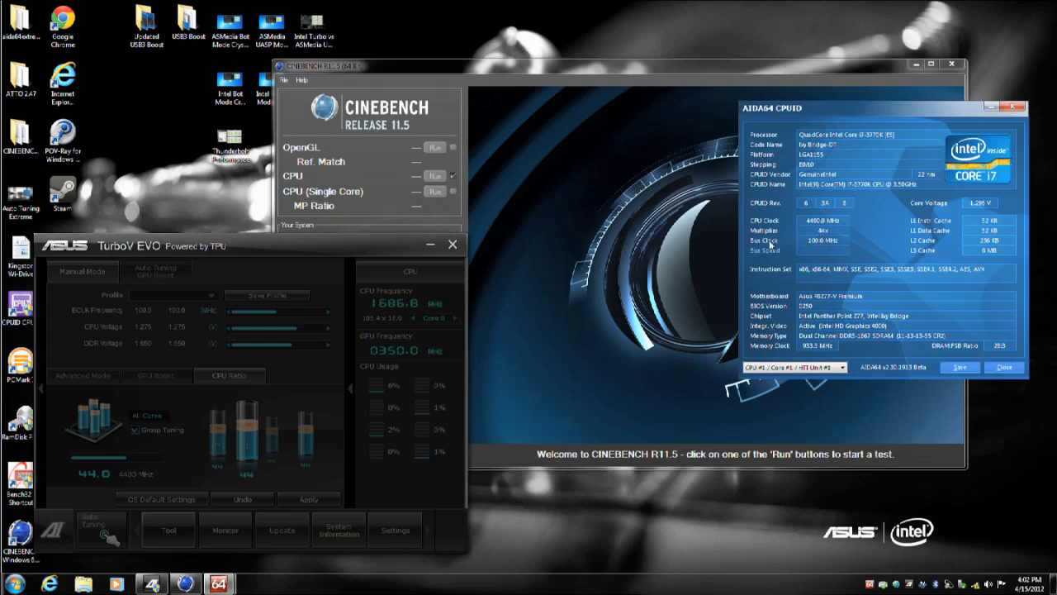
pyautogui.click(628, 206)
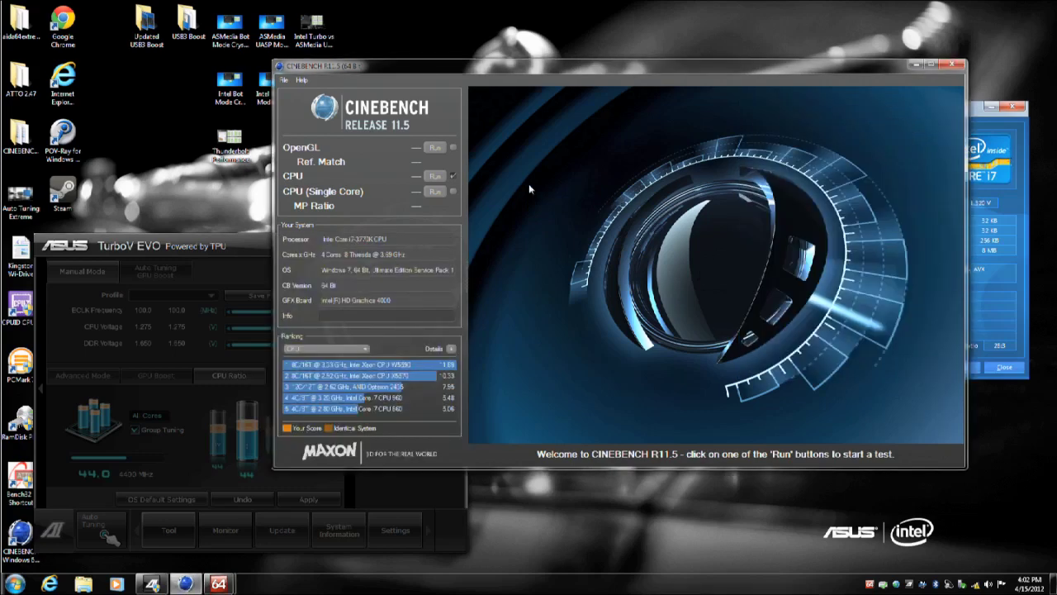
pyautogui.click(435, 176)
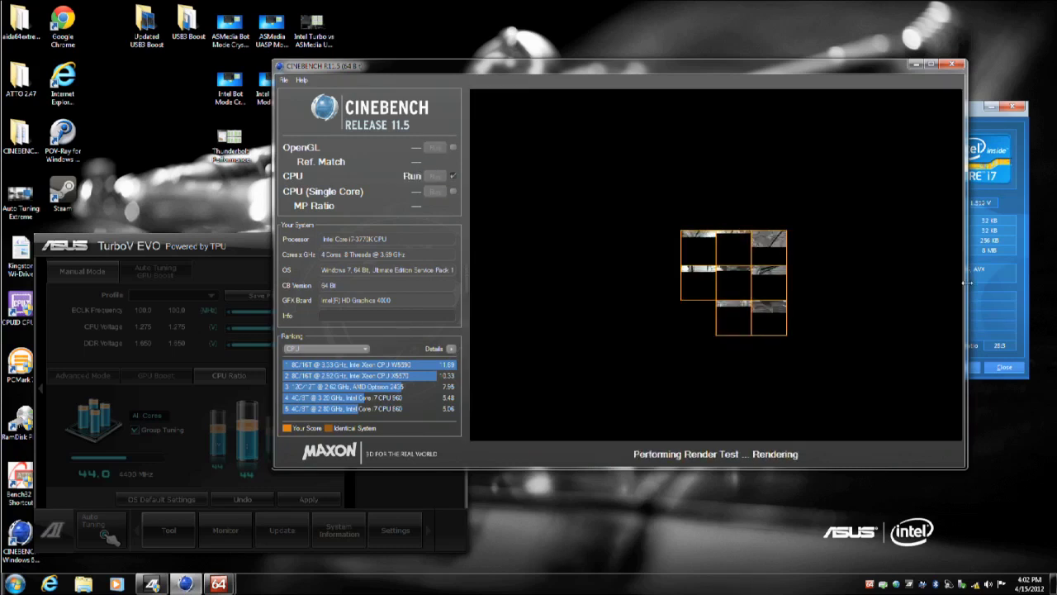
pyautogui.click(1012, 273)
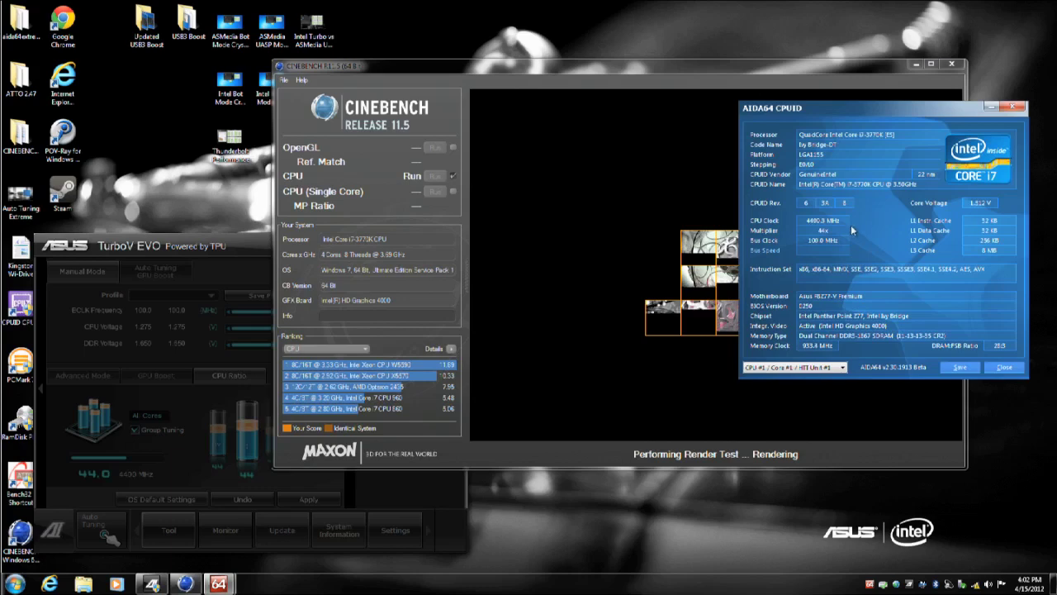
pyautogui.click(661, 239)
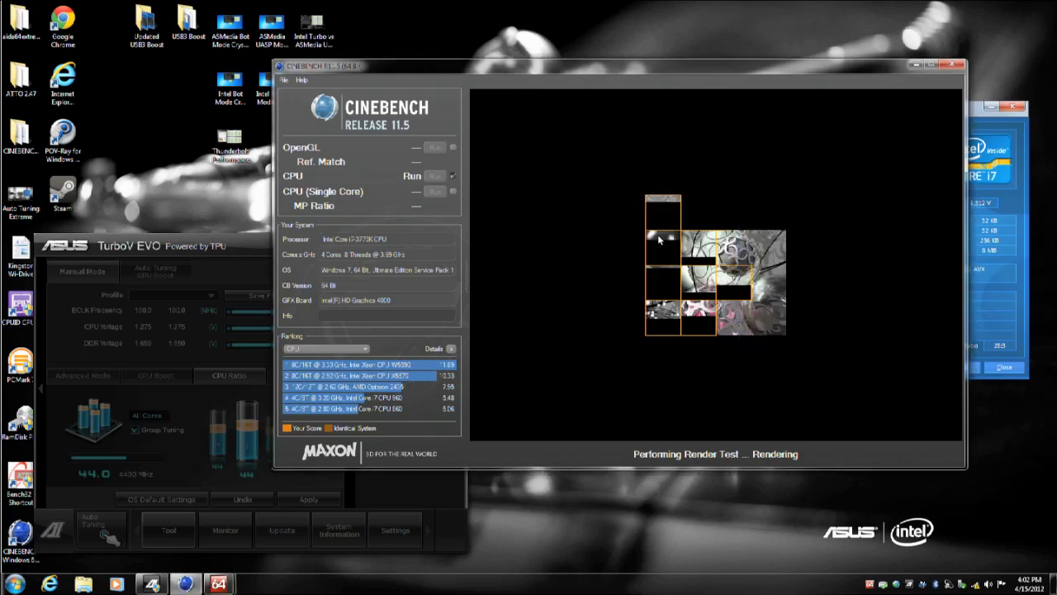
pyautogui.press('Escape')
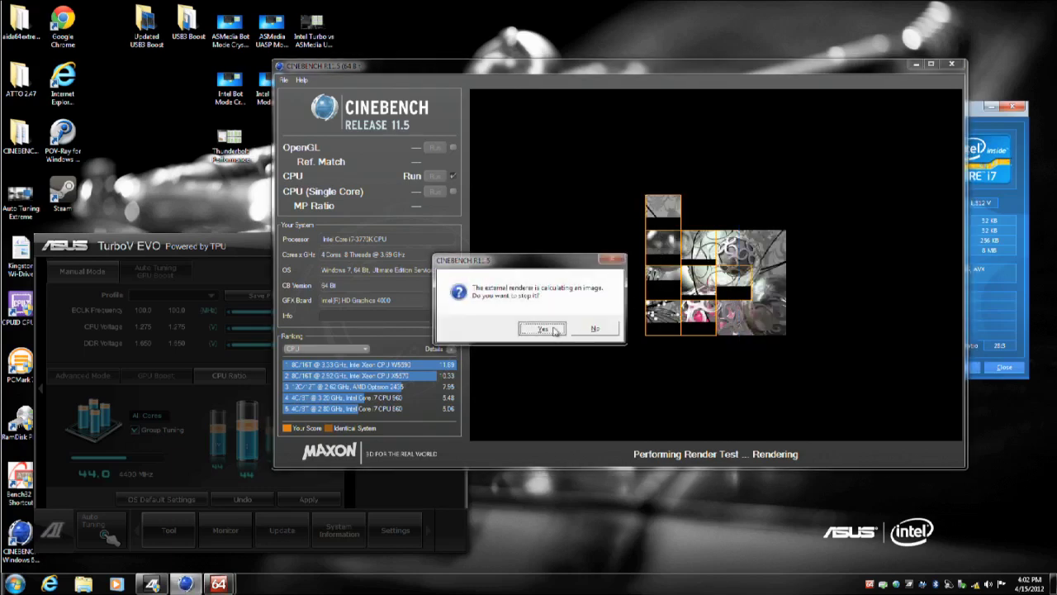
pyautogui.click(551, 330)
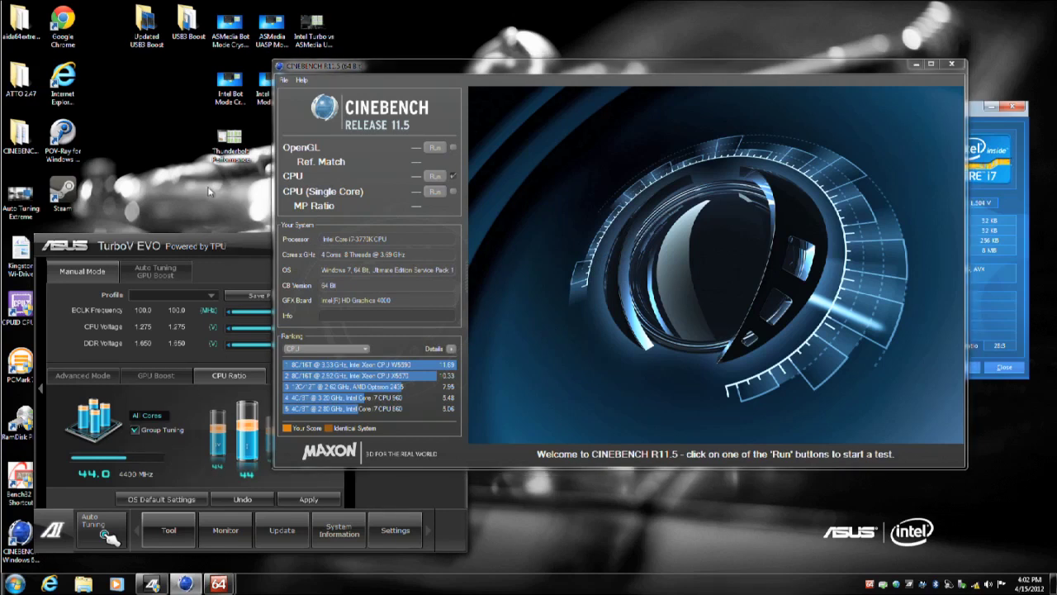
# In TurboV EVO, raise the CPU ratio to 47 for all cores, increase the CPU Voltage, and apply the changes
pyautogui.click(245, 247)
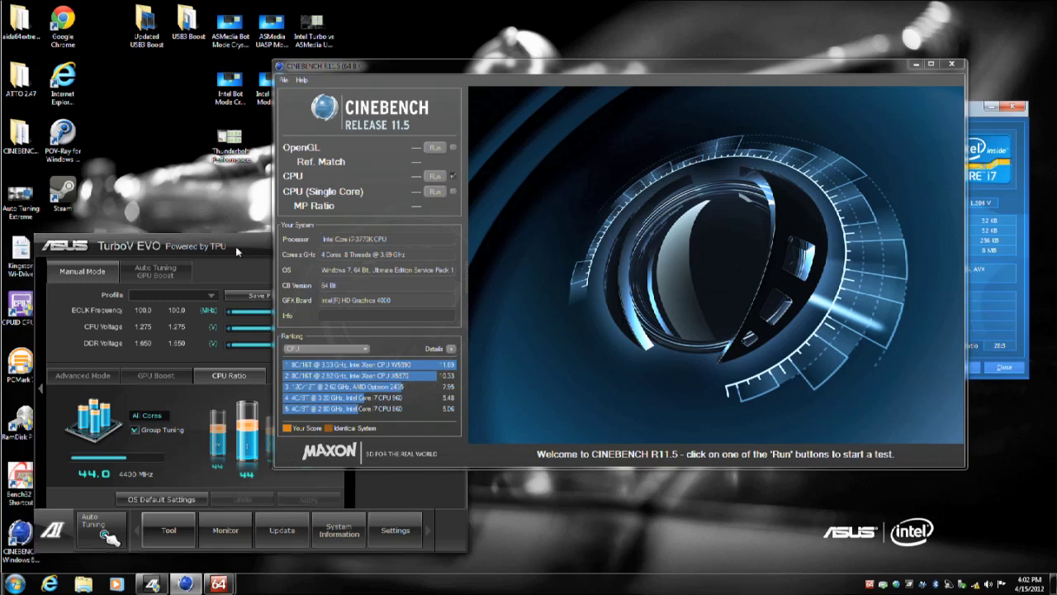
pyautogui.click(183, 452)
pyautogui.moveTo(124, 457); pyautogui.dragTo(129, 458)
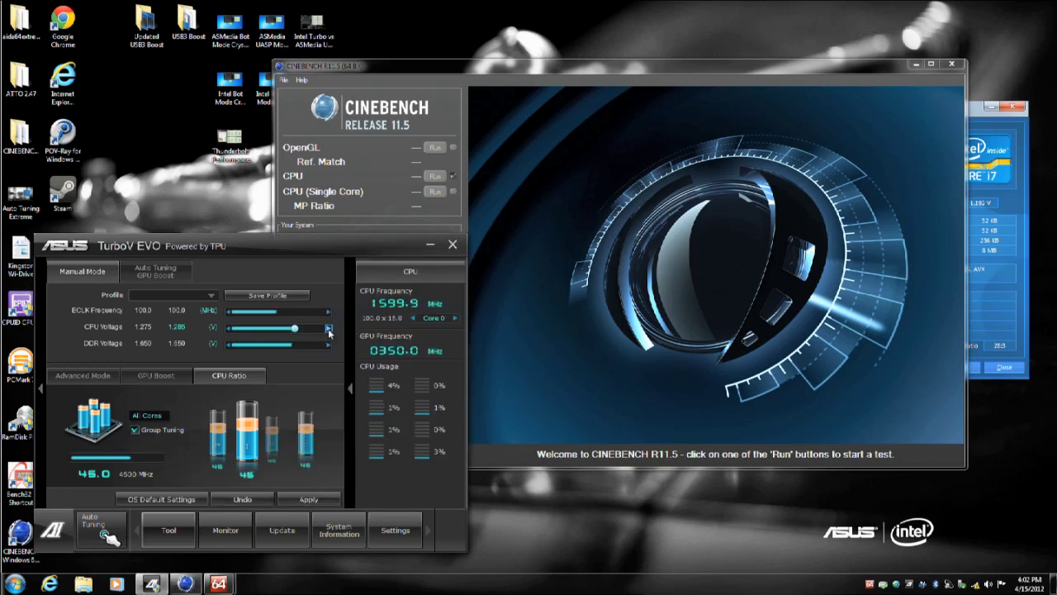
pyautogui.click(328, 330)
pyautogui.click(329, 331)
pyautogui.click(149, 459)
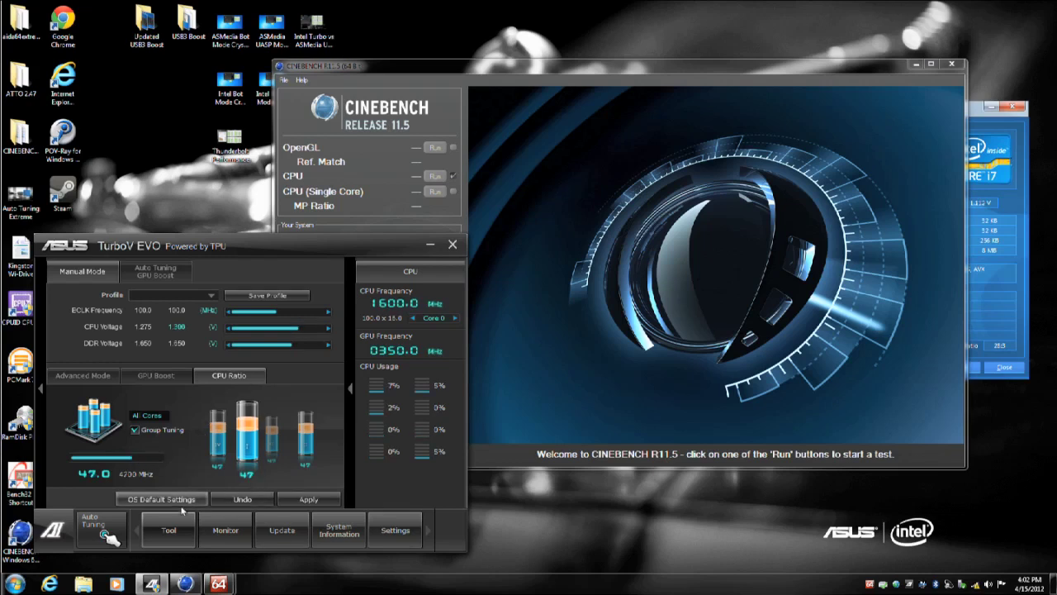
pyautogui.click(307, 499)
pyautogui.click(279, 437)
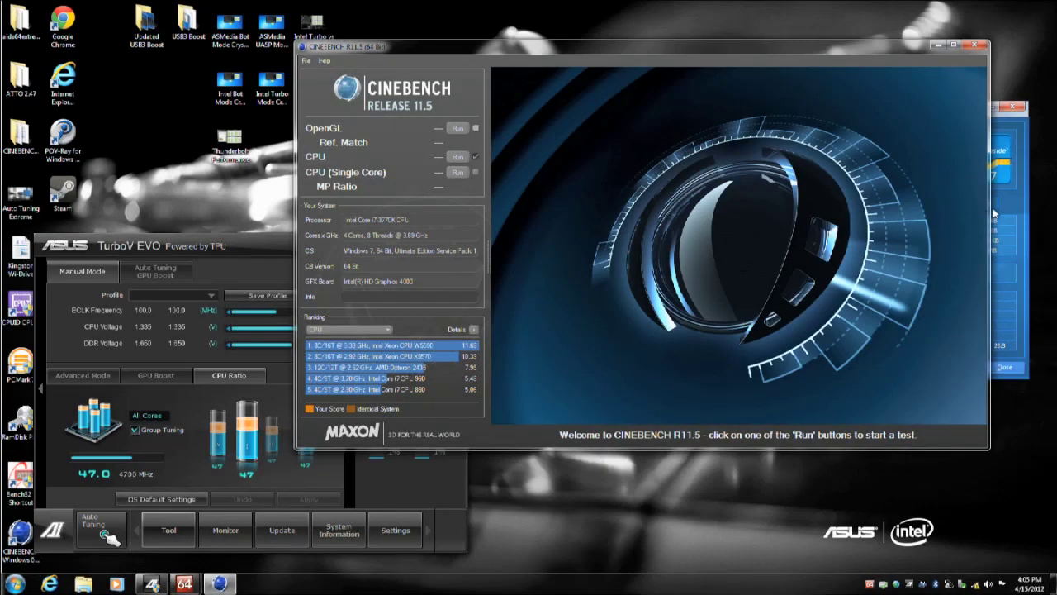
# Run the full CINEBENCH CPU test at the 47 ratio while monitoring the multiplier and core voltage in AIDA64 CPUID
pyautogui.click(995, 212)
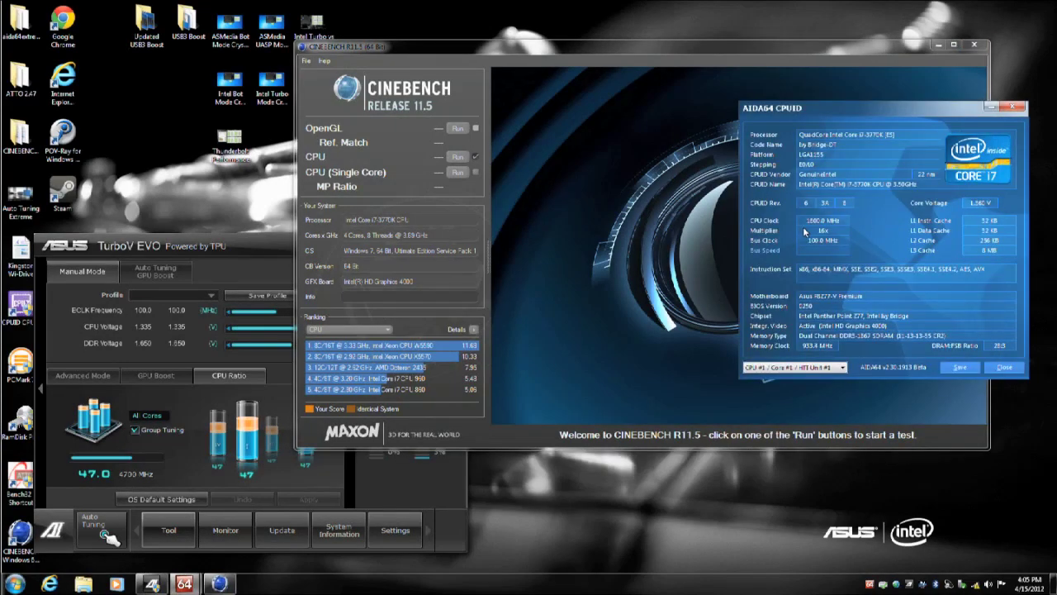
pyautogui.click(460, 157)
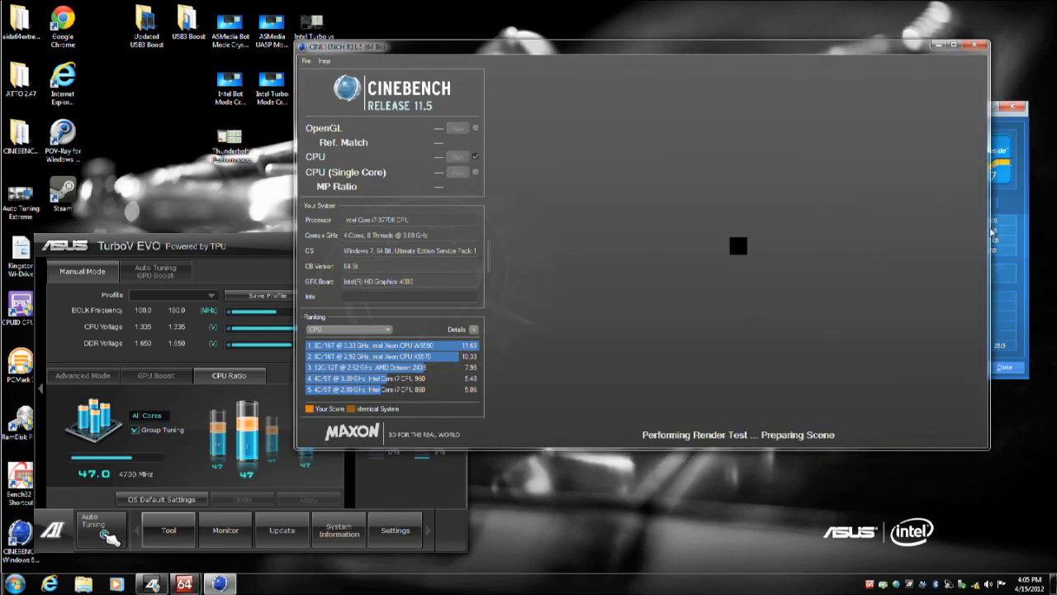
pyautogui.click(1018, 232)
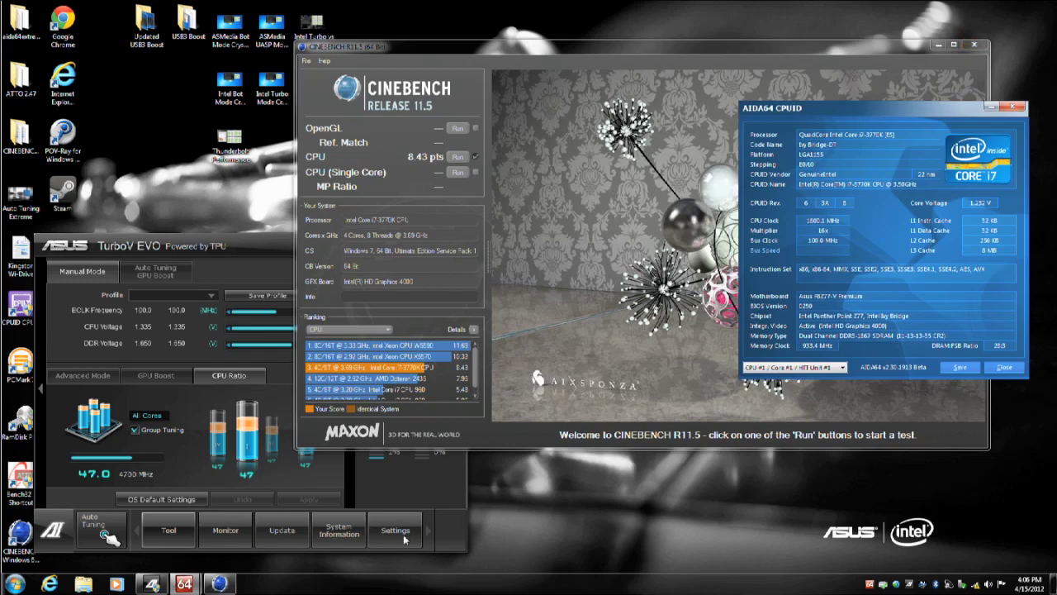
# Examine the Sensor readings under Computer in AIDA64 Extreme, enlarging the window to show every value, and return to CINEBENCH
pyautogui.moveTo(184, 583)
pyautogui.click(252, 520)
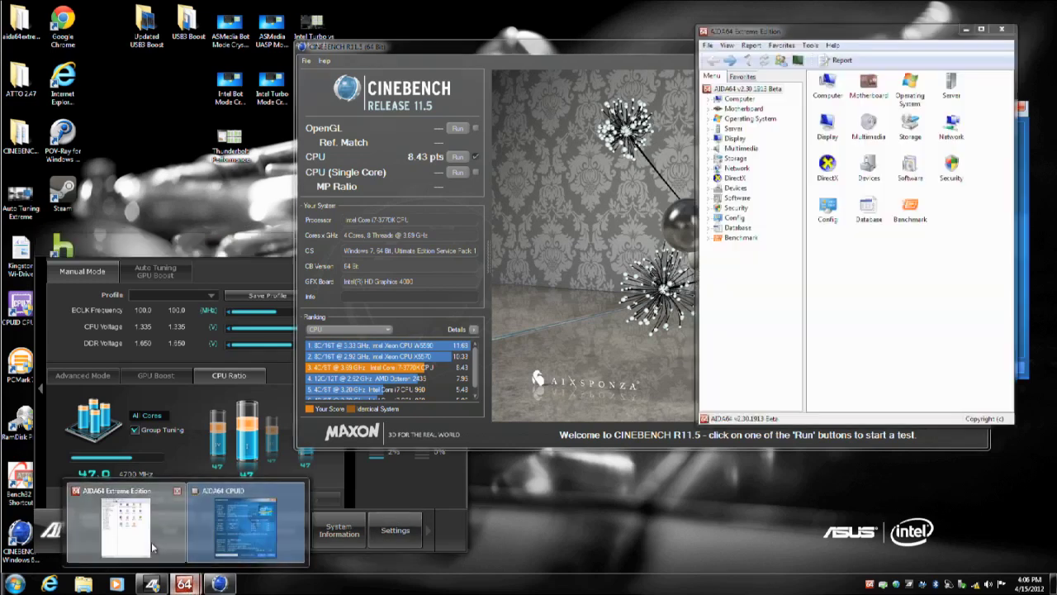
pyautogui.click(709, 99)
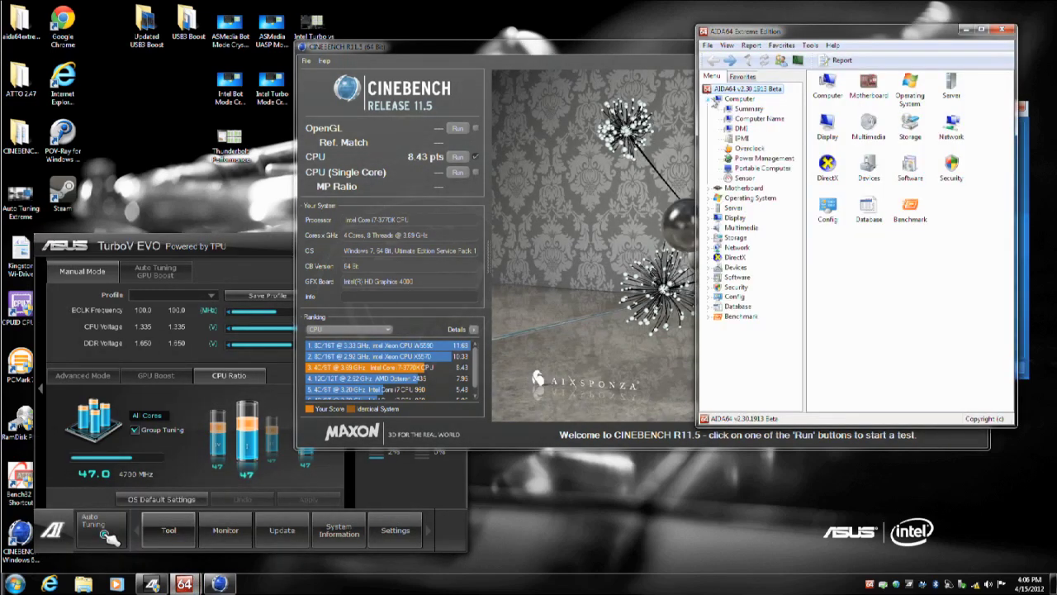
pyautogui.click(742, 178)
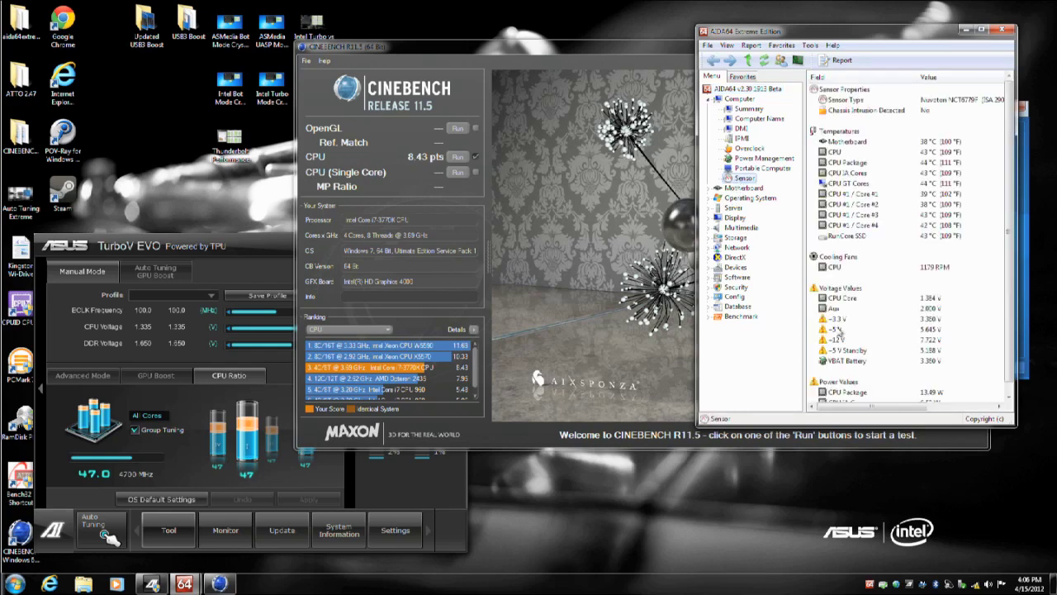
pyautogui.moveTo(869, 425); pyautogui.dragTo(867, 511)
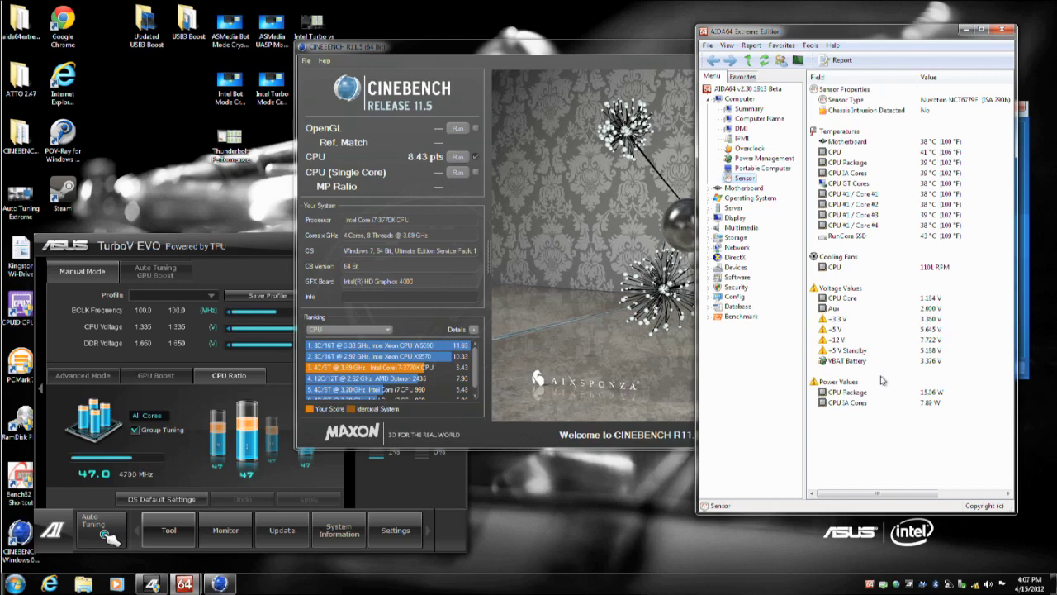
pyautogui.click(590, 337)
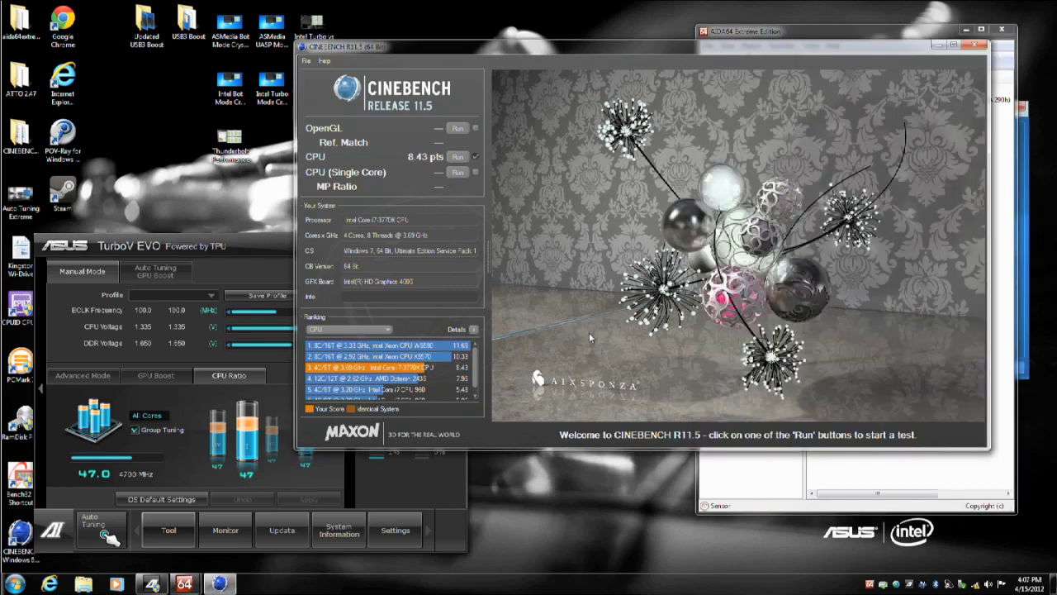